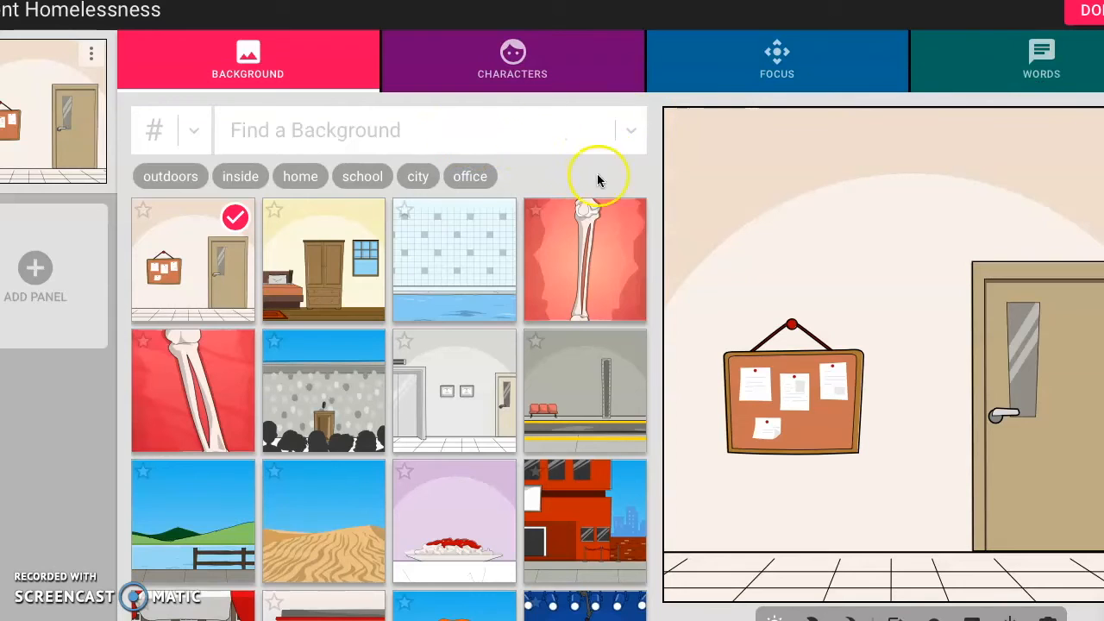
Search the background collection for "school" scenes.
click(256, 141)
text(school)
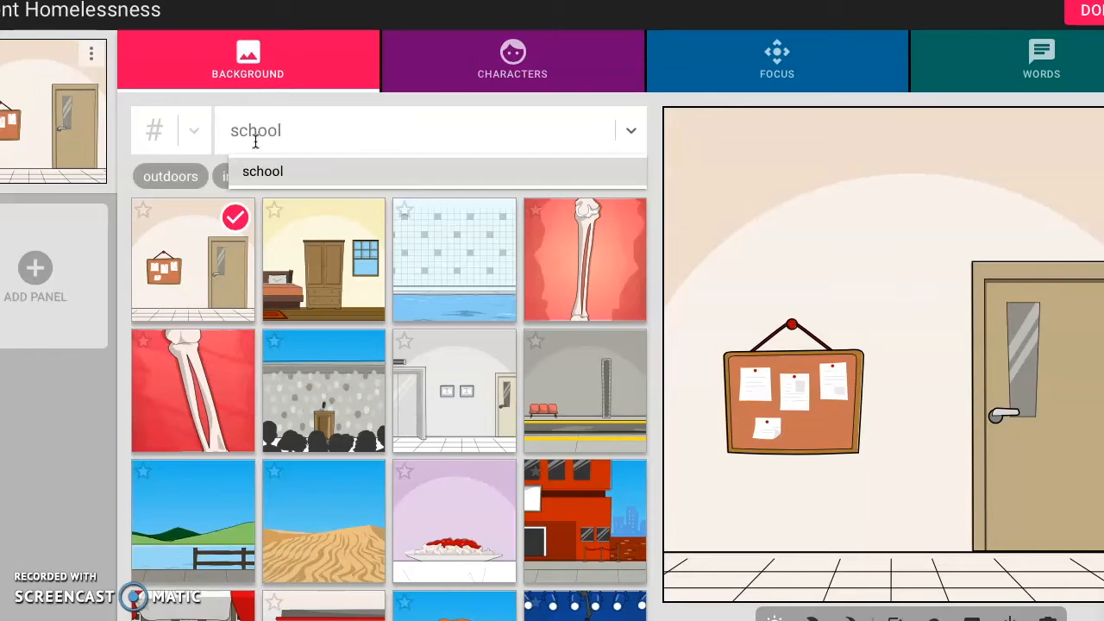
key(Return)
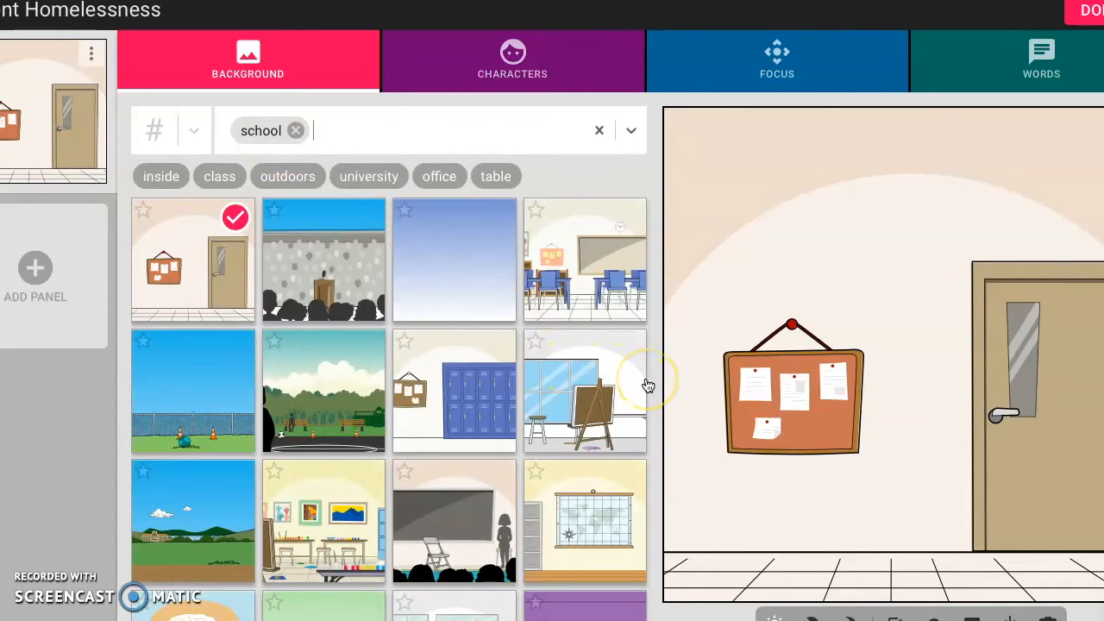
key(Down)
key(Down)
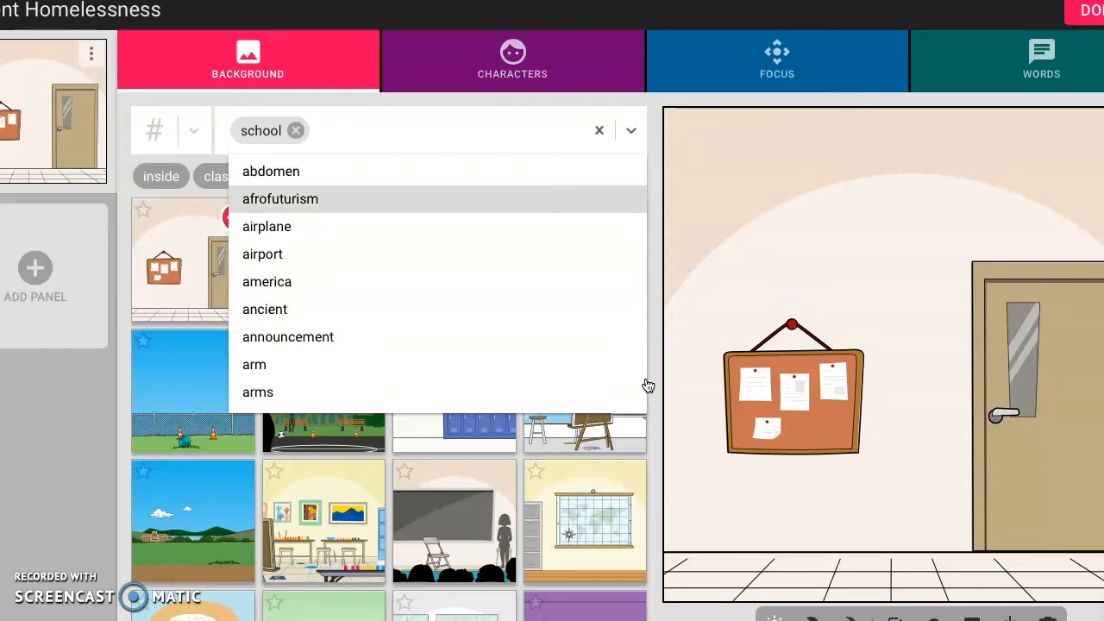
click(658, 528)
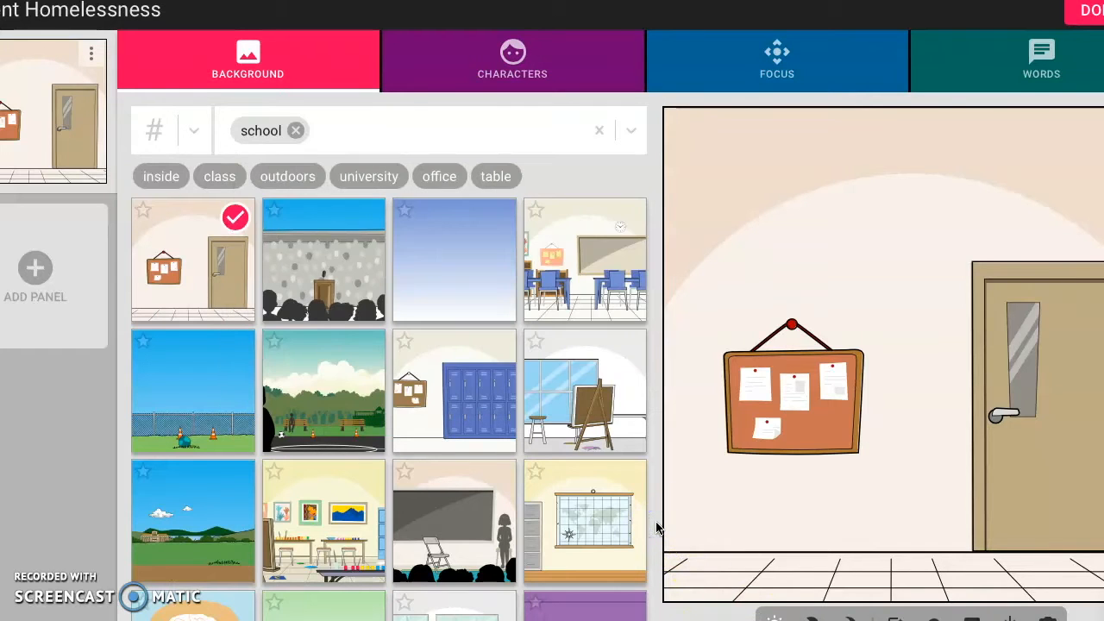
Try the world map classroom background, browse the other school scenes, and return to the bulletin board and door background.
click(638, 516)
scroll(630, 515, down, 2)
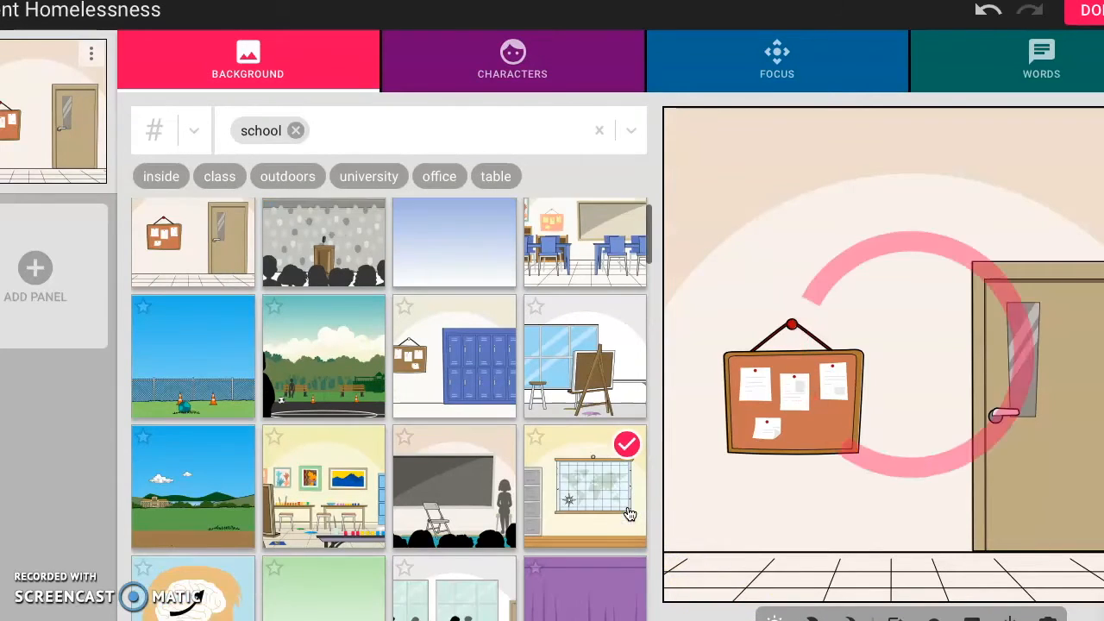
scroll(630, 515, down, 2)
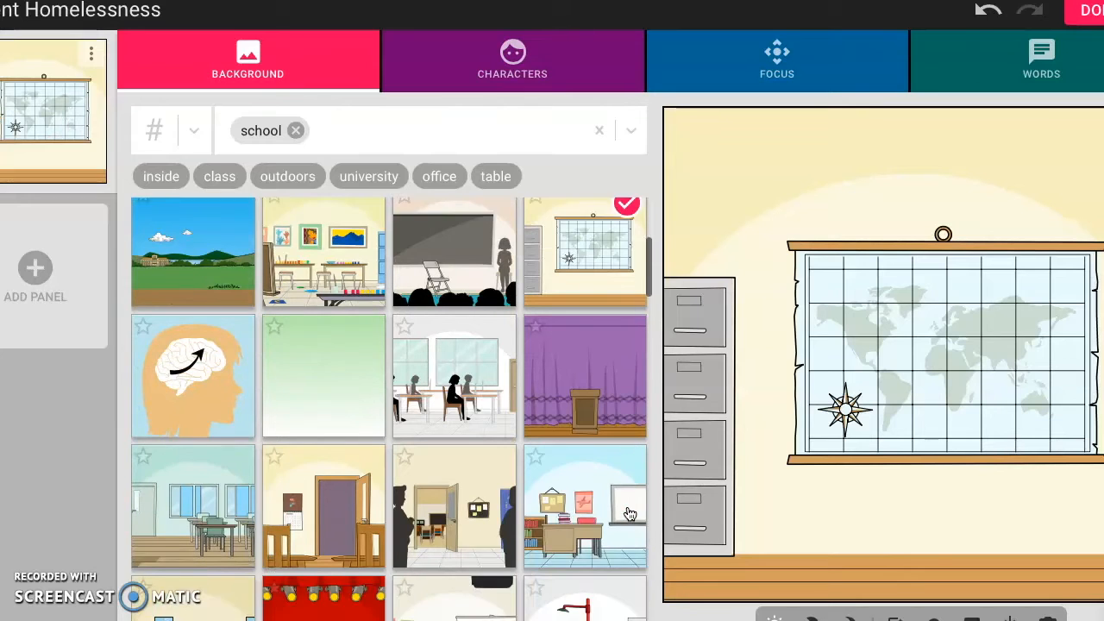
scroll(630, 515, up, 4)
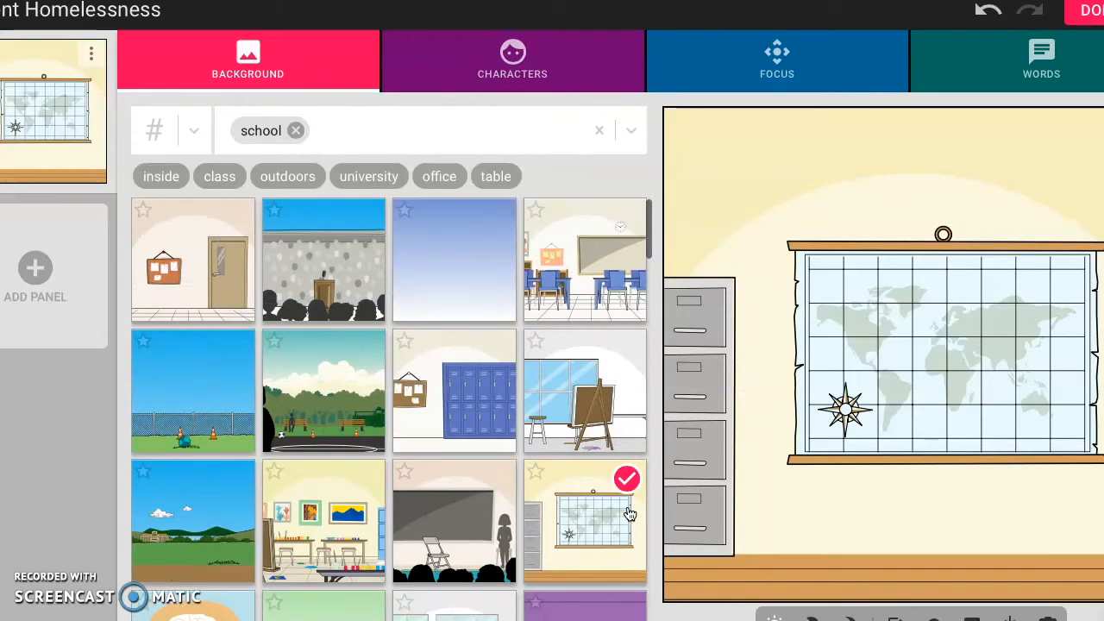
click(214, 281)
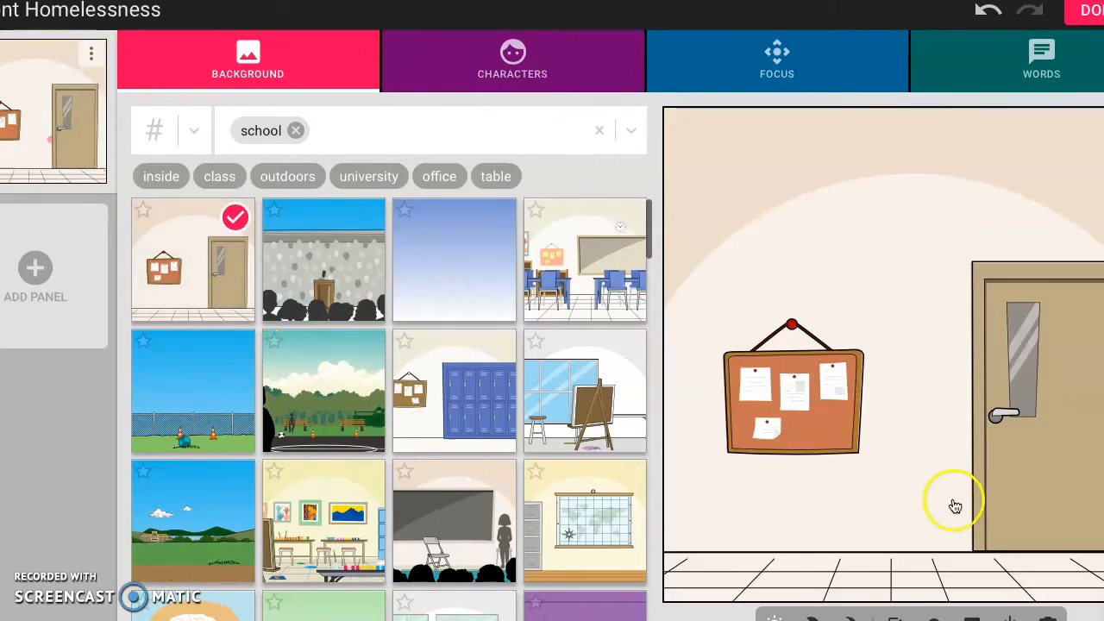
Look through the class's own characters and return to the general character collection.
click(514, 73)
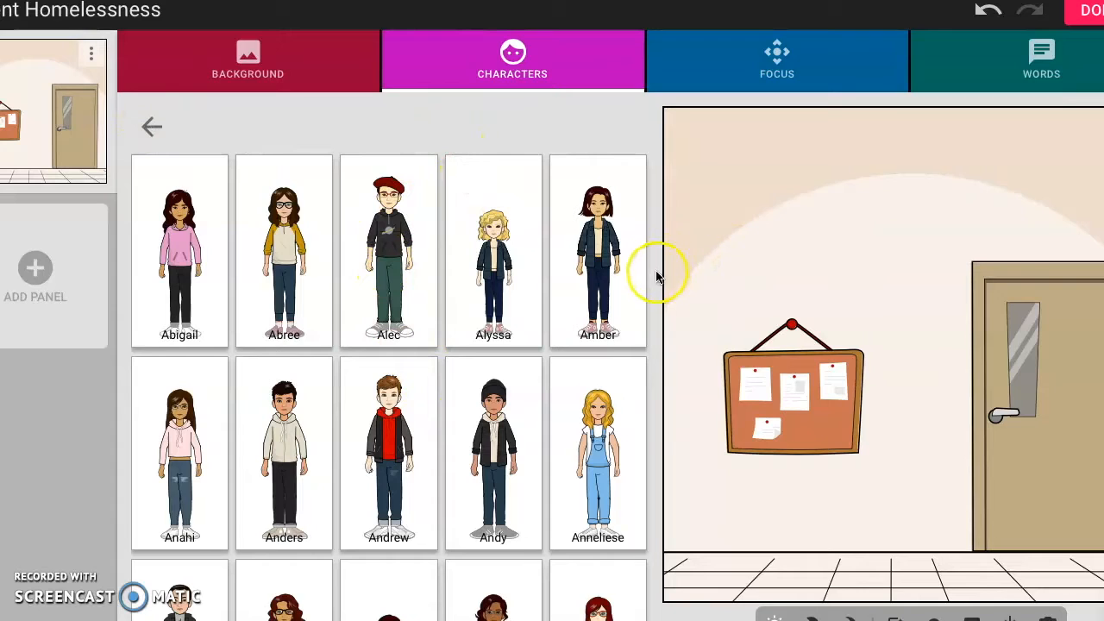
scroll(636, 552, down, 1)
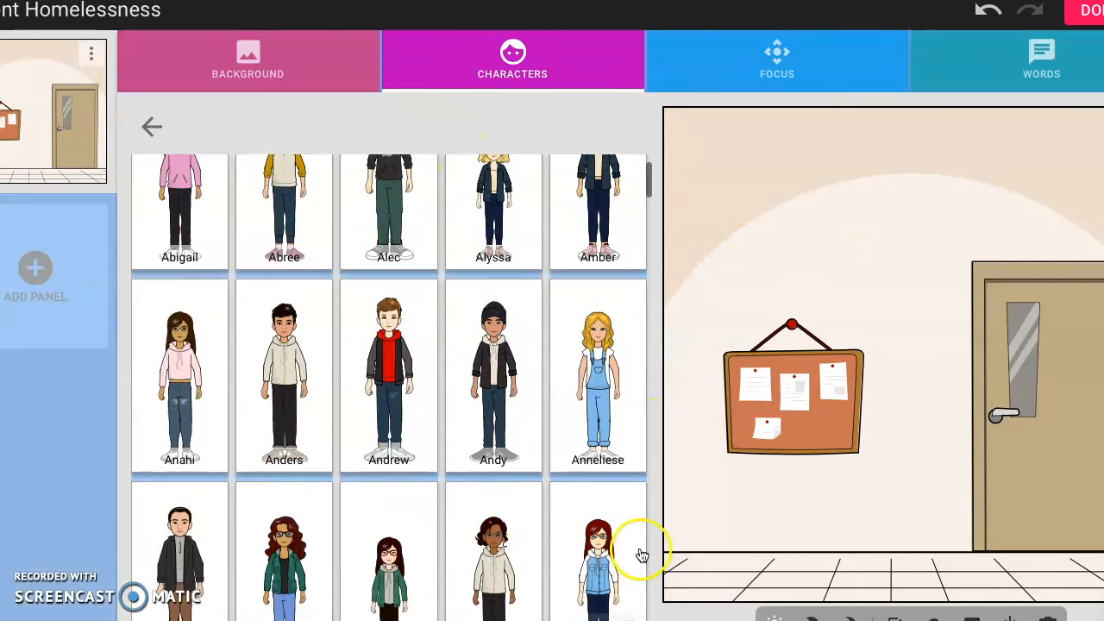
click(152, 127)
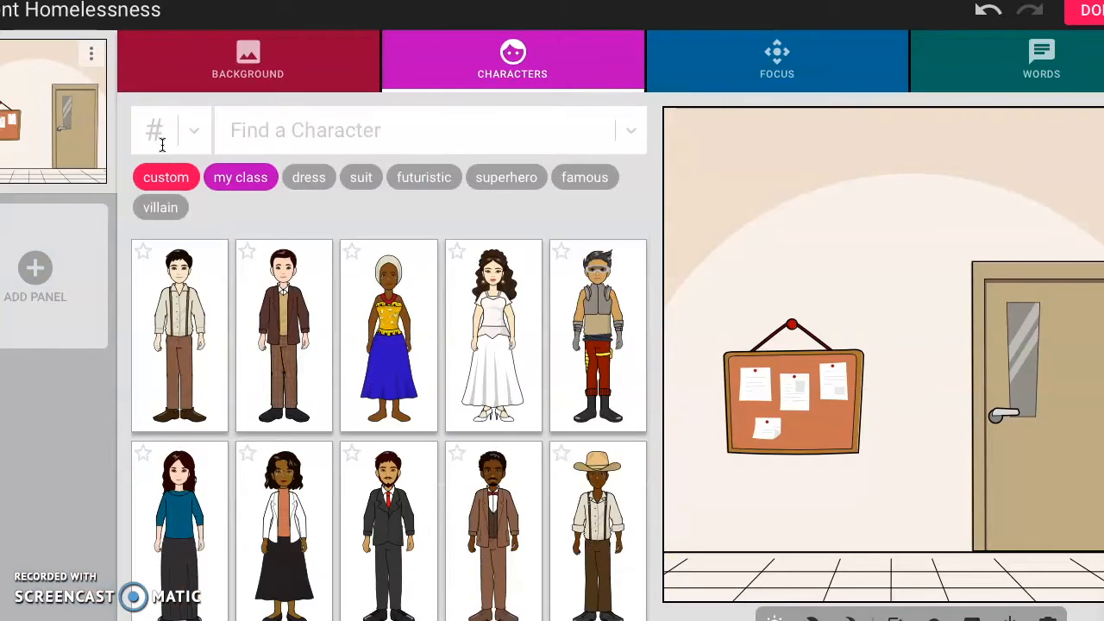
Search the characters for "student" and add the masked student in the white hoodie and green pants to the panel.
click(348, 131)
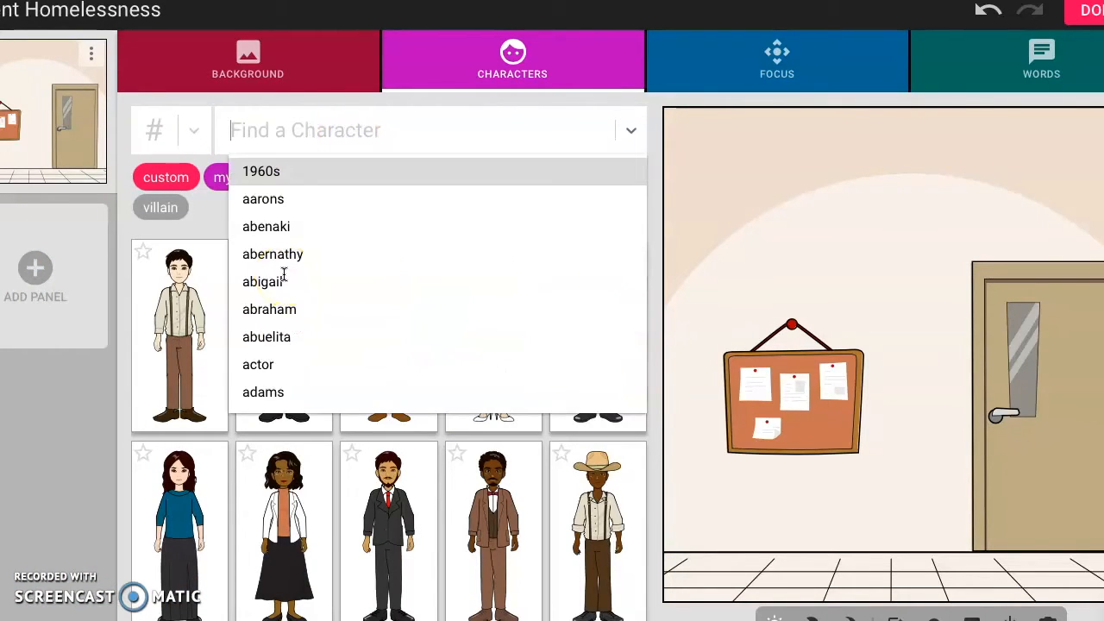
text(student)
key(Return)
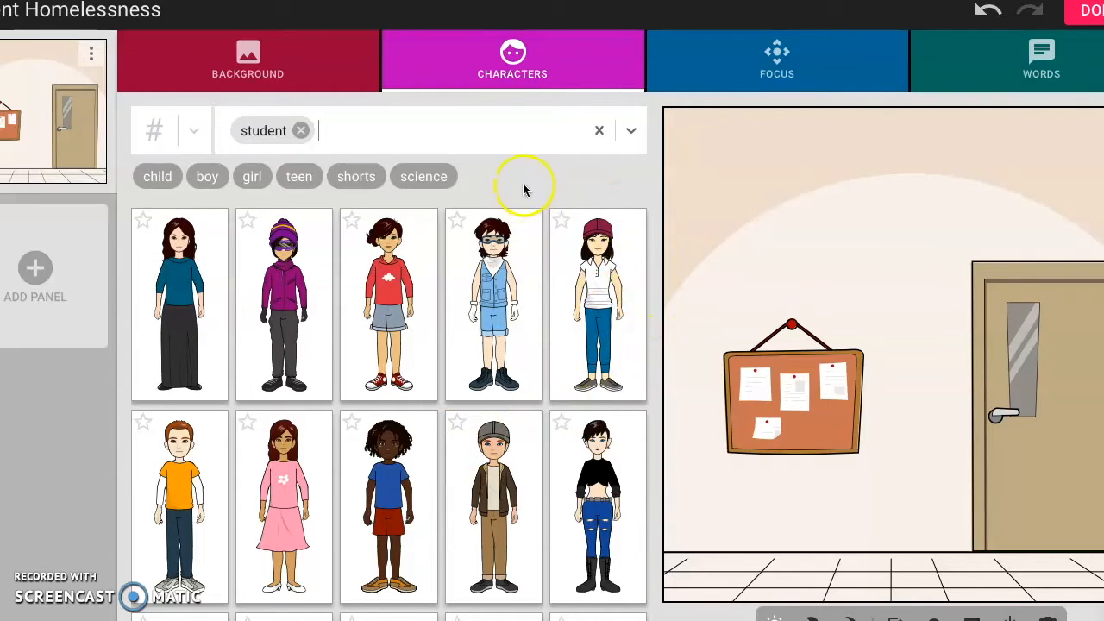
click(650, 359)
scroll(649, 356, down, 3)
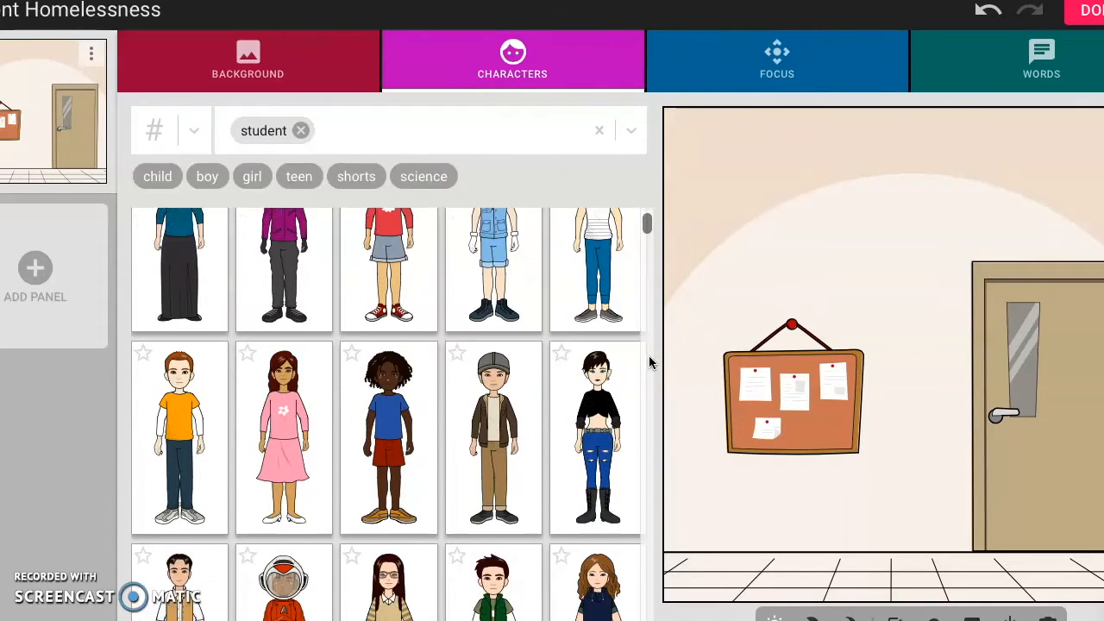
scroll(649, 355, down, 5)
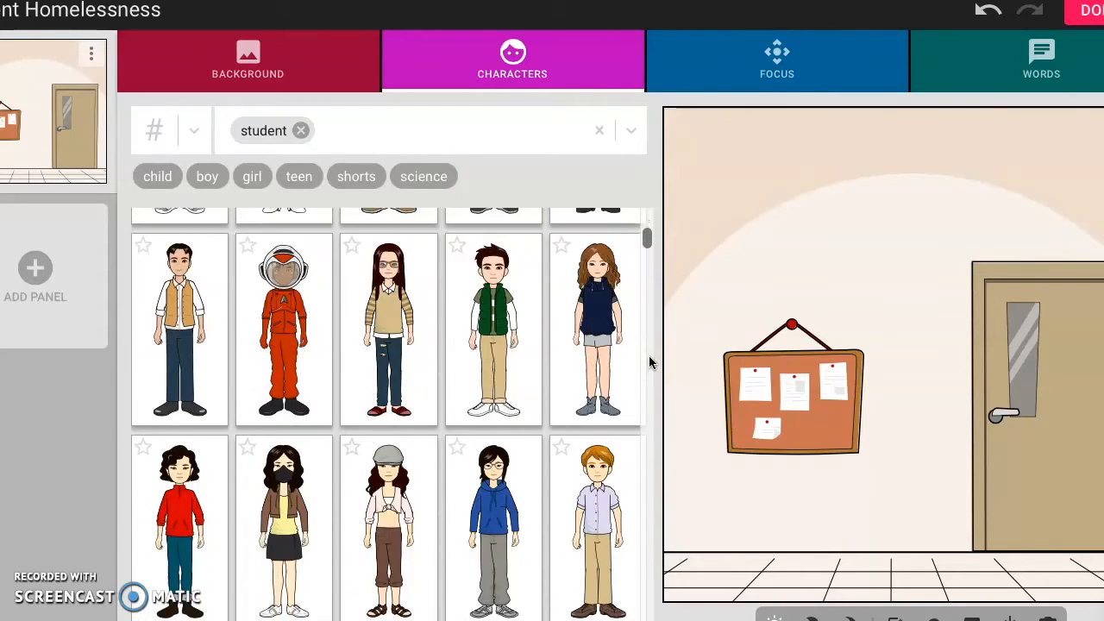
scroll(649, 363, down, 2)
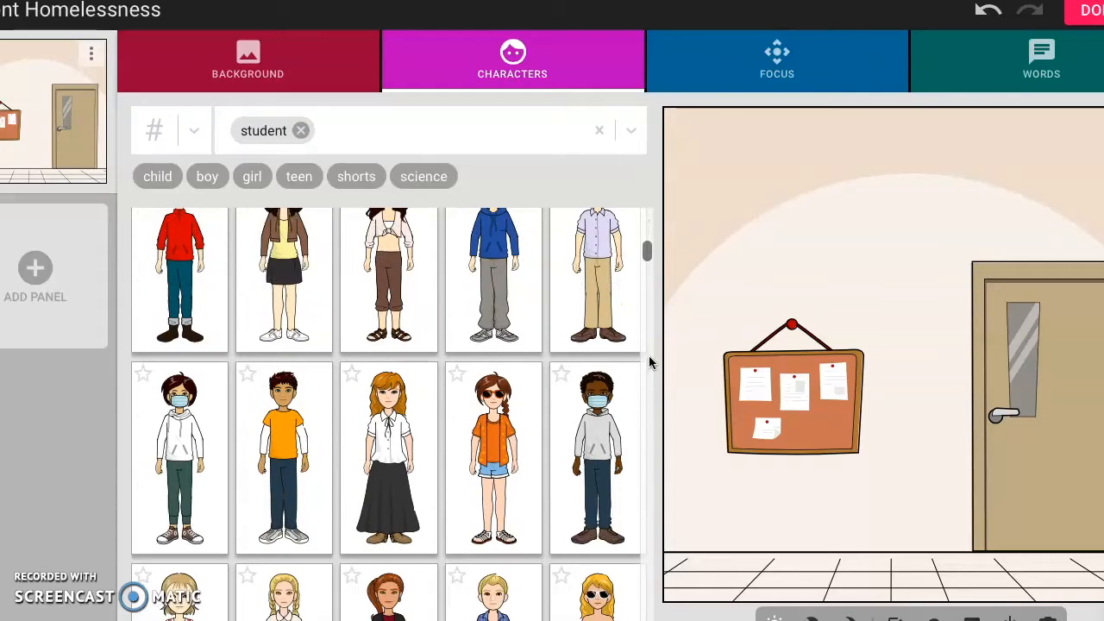
scroll(649, 362, up, 1)
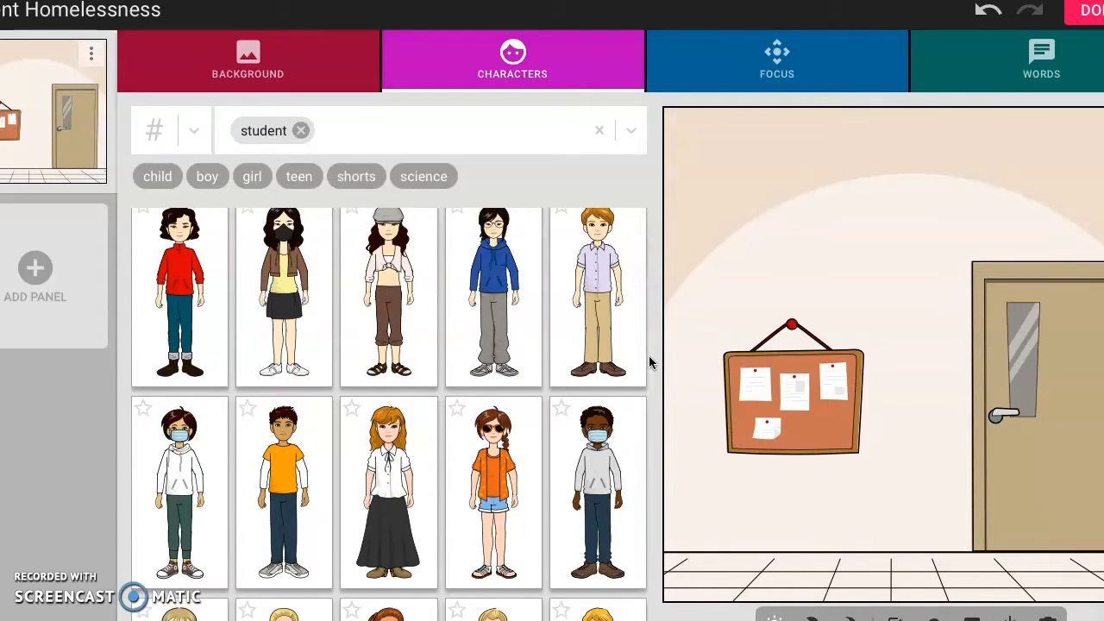
click(192, 476)
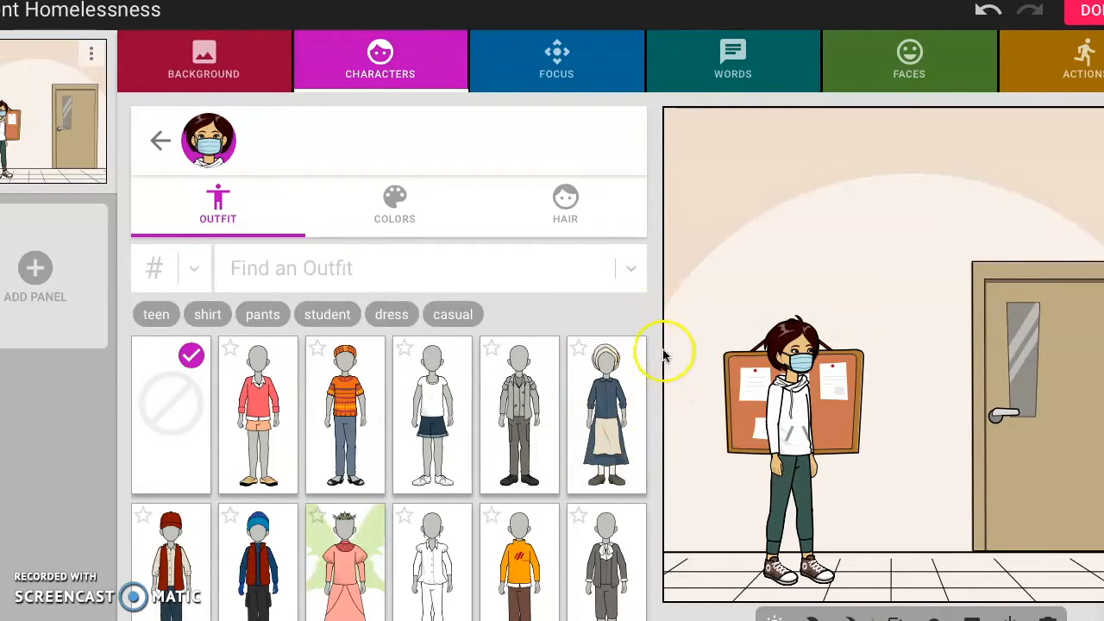
Review the outfit, color and hair options available for the masked student.
scroll(651, 350, down, 3)
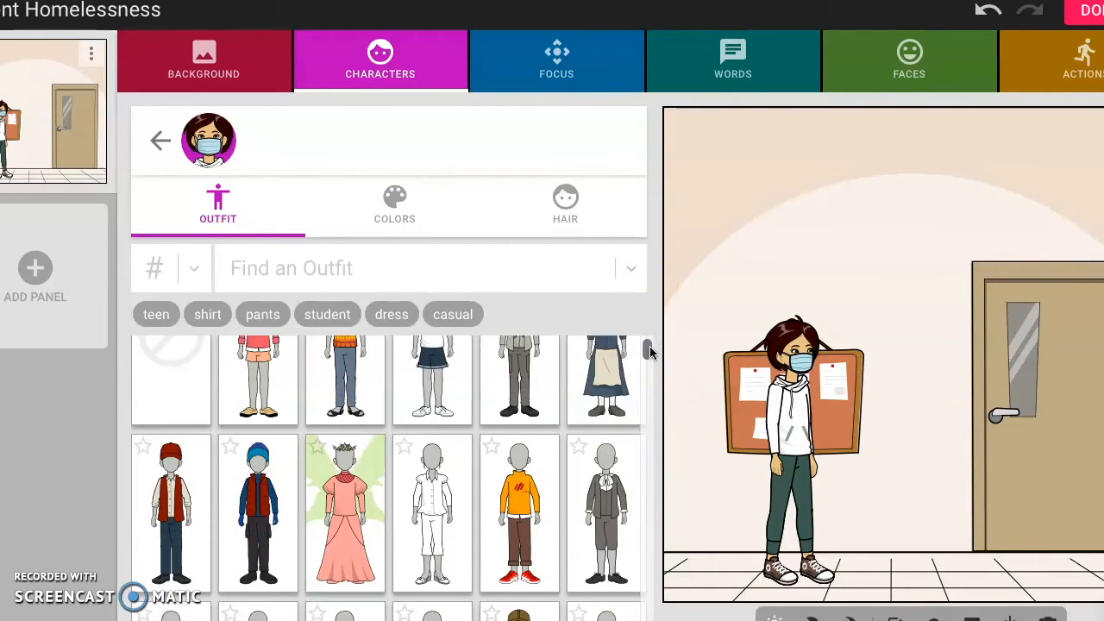
scroll(652, 349, down, 4)
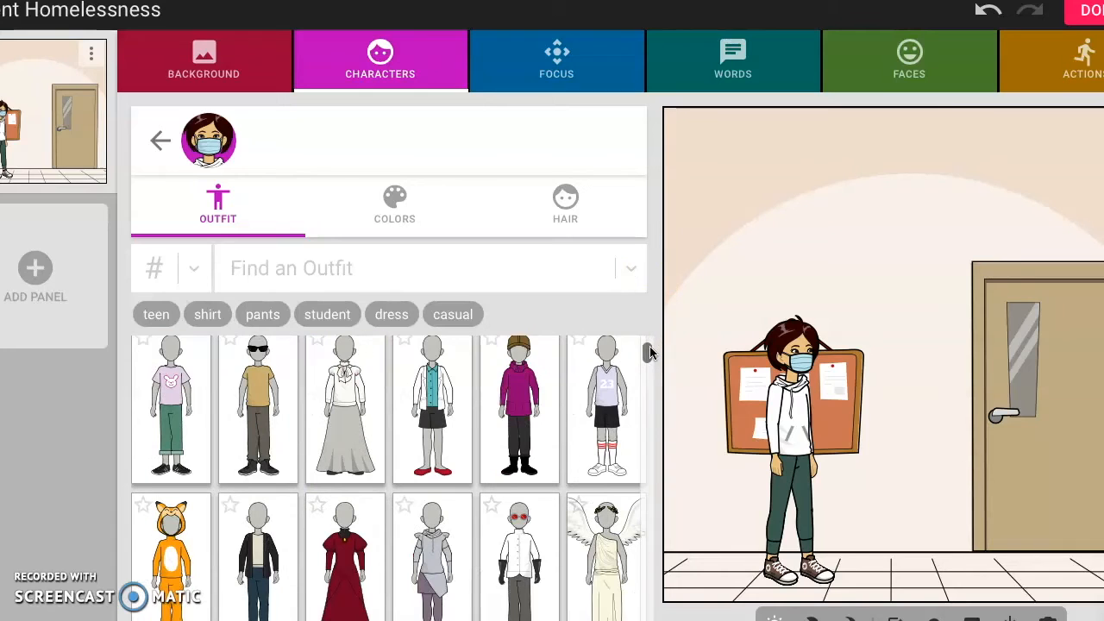
scroll(652, 352, up, 1)
click(394, 201)
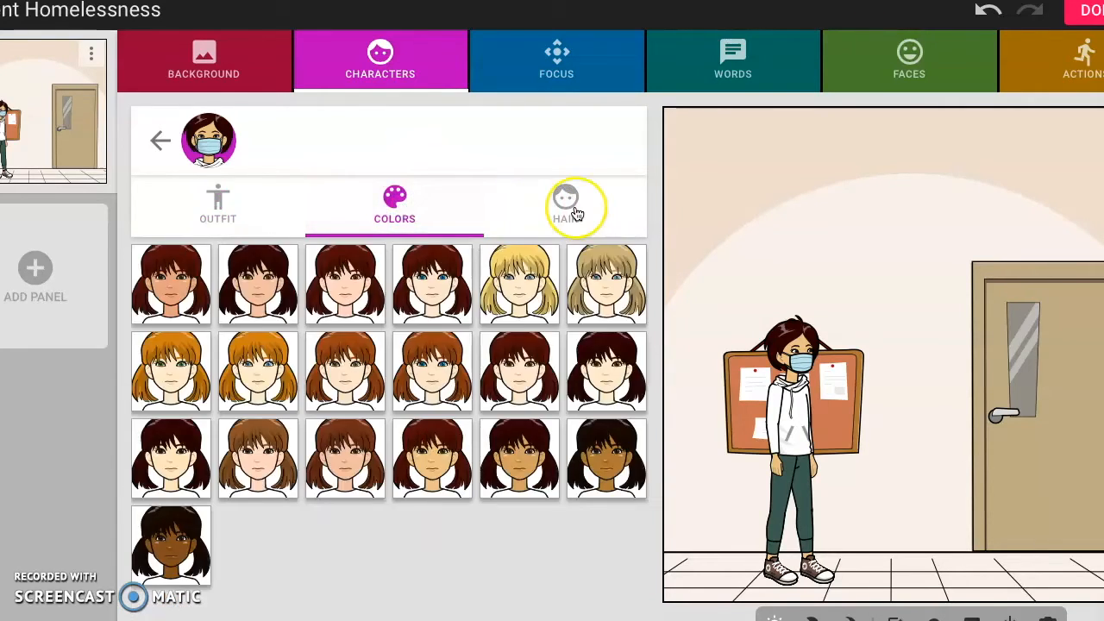
click(571, 207)
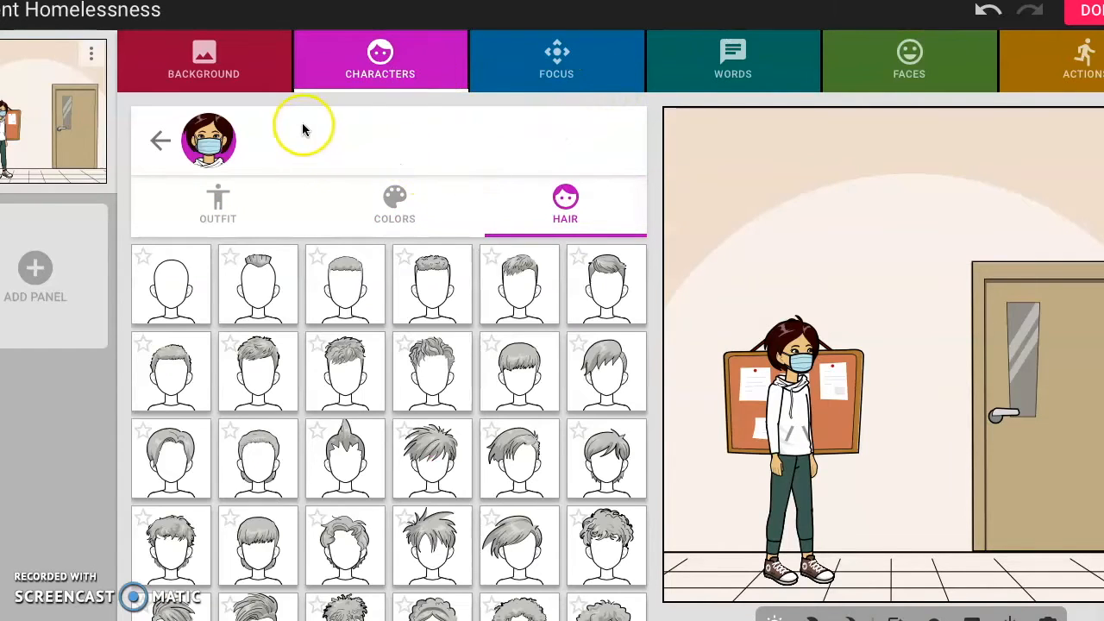
Apply focus layout D so the student stands between the bulletin board and the door.
click(579, 80)
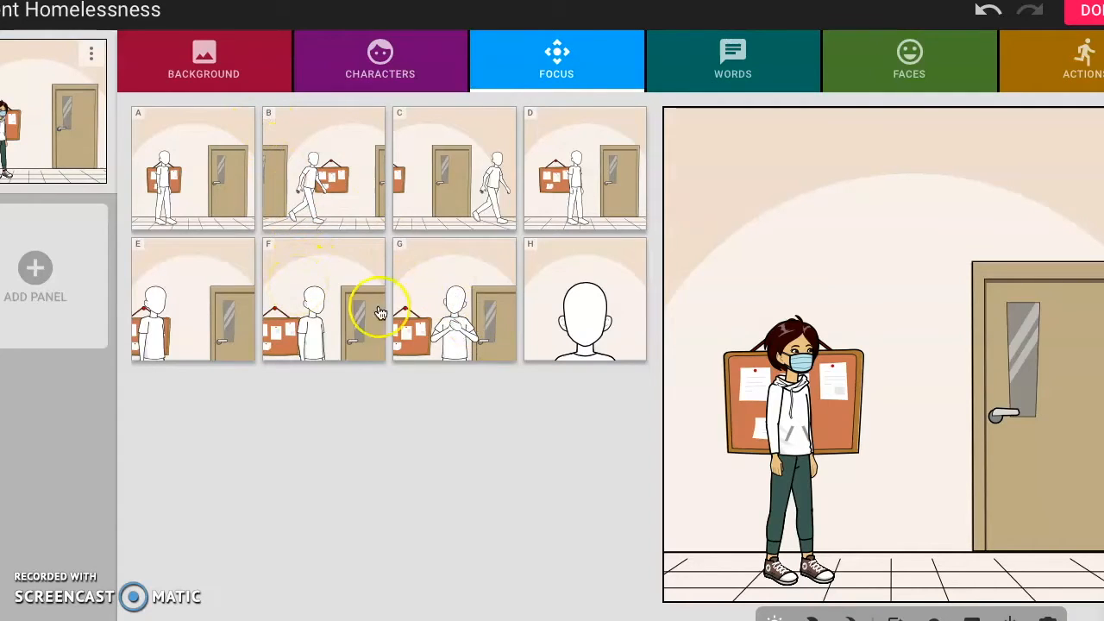
click(313, 196)
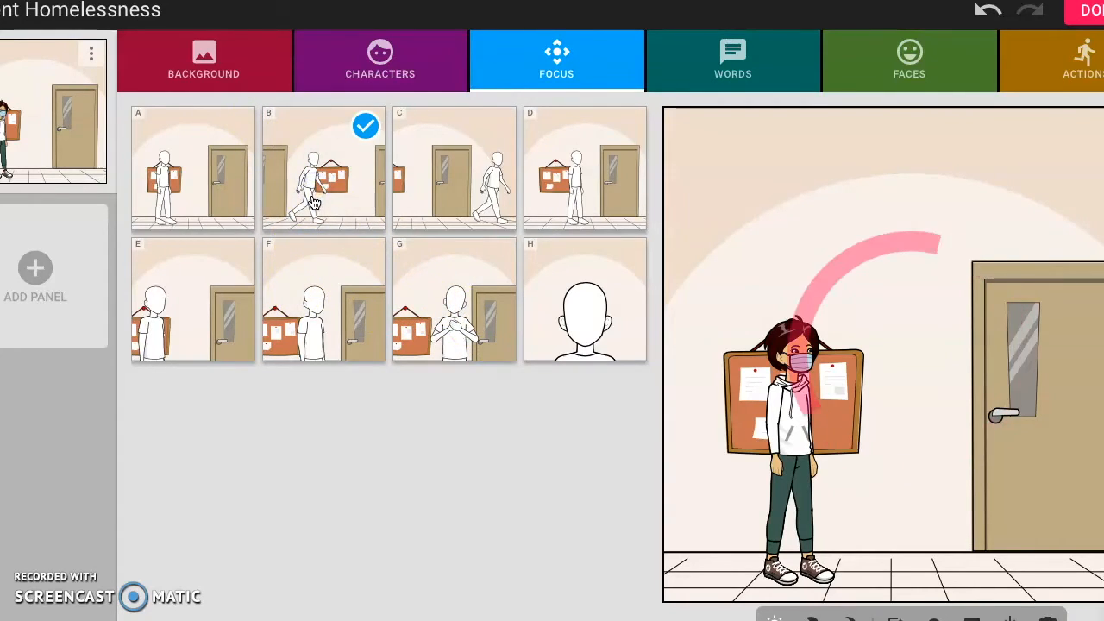
click(566, 207)
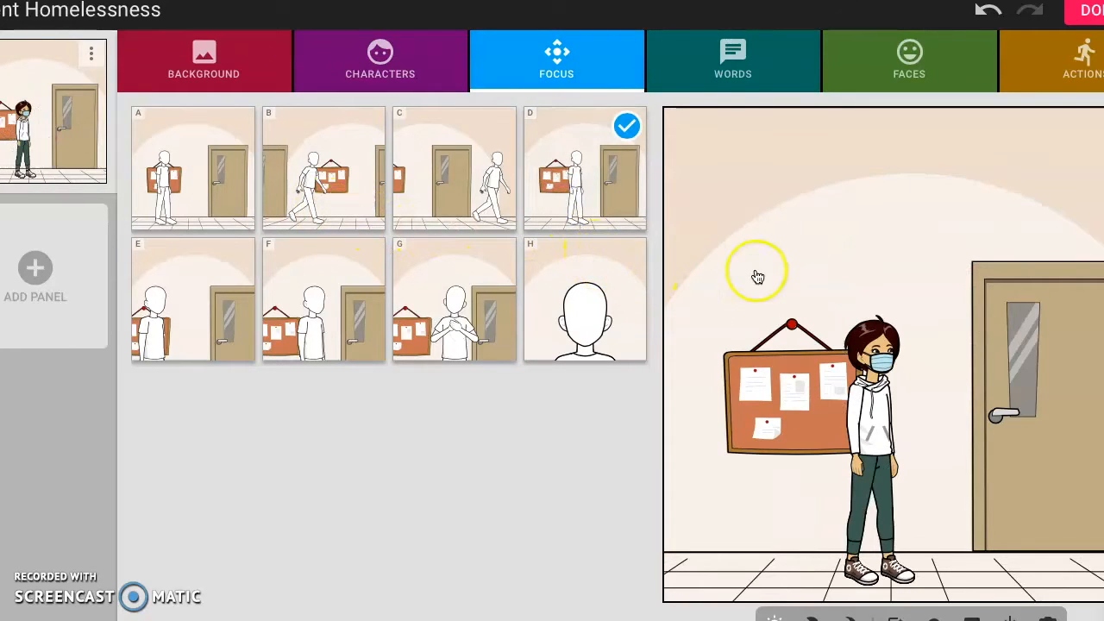
Enter "Oh! I wonder why that student in" as the masked student's words.
click(721, 82)
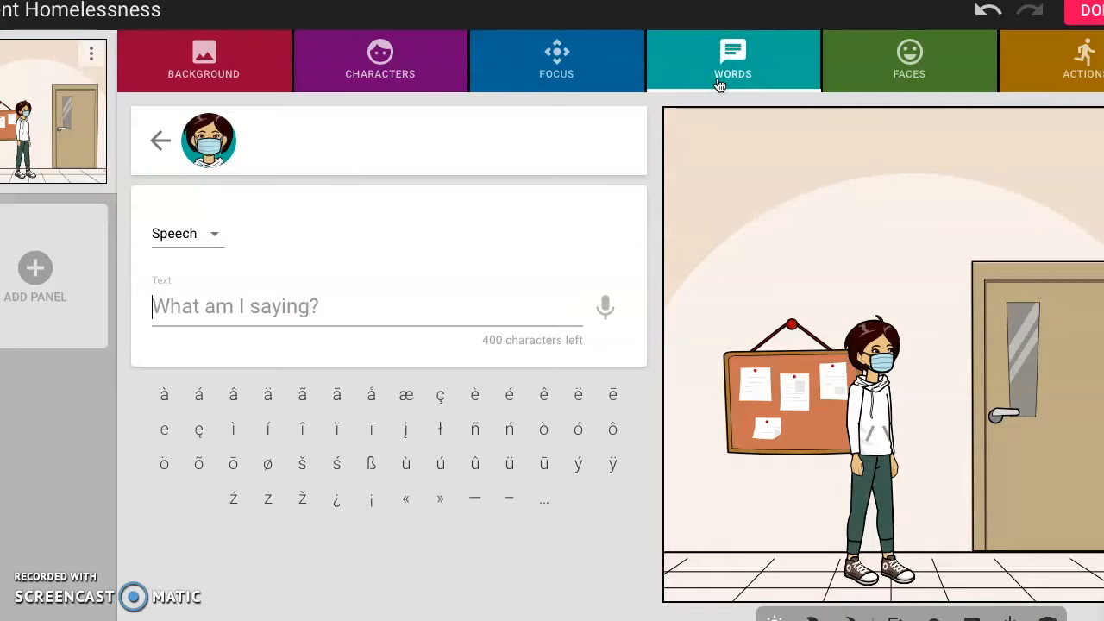
click(285, 303)
text(O)
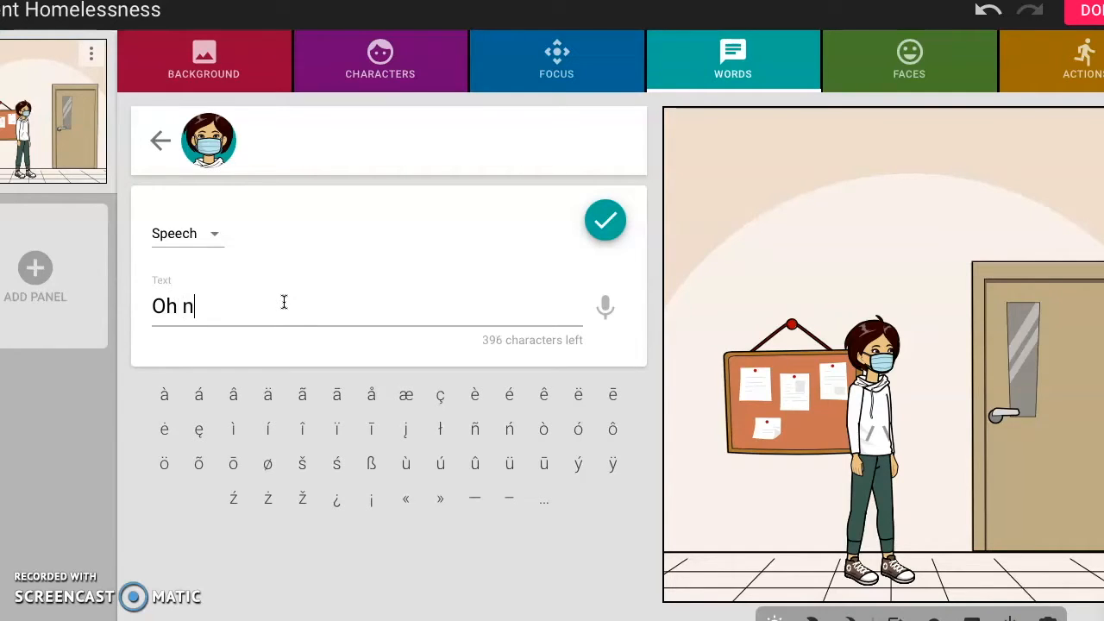
text(h!)
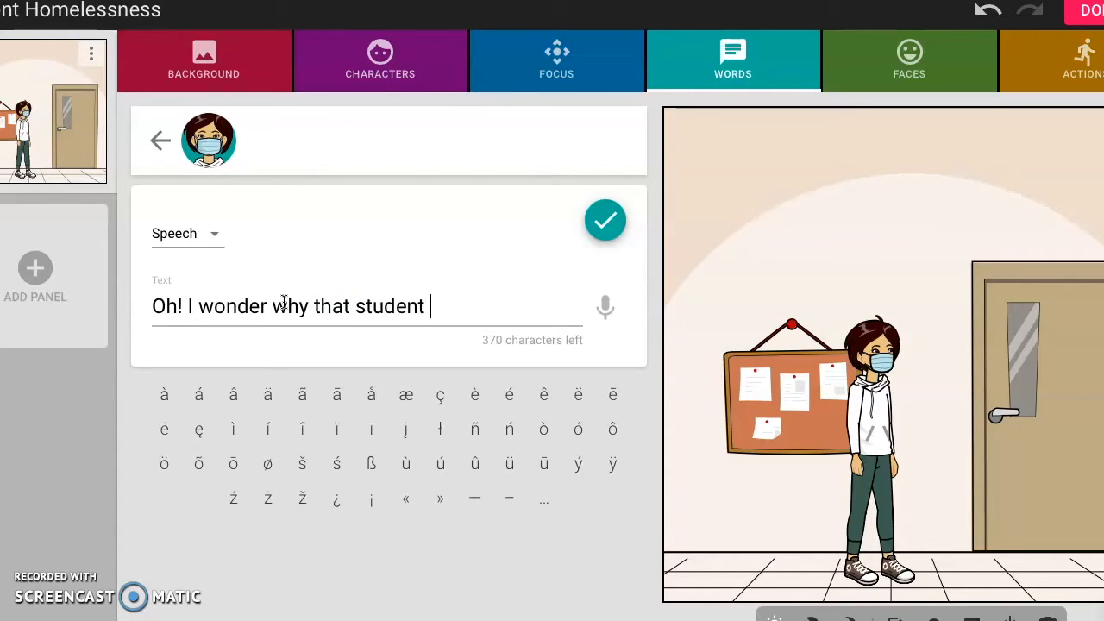
Replace "that student" in the student's words with the classmate's first name.
click(283, 305)
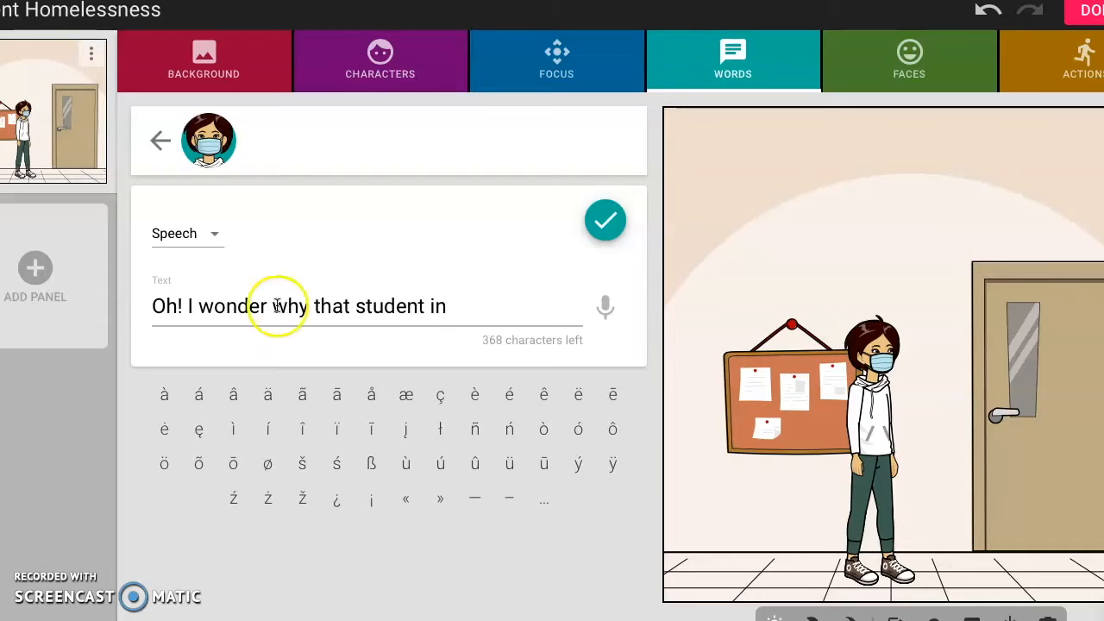
double_click(360, 305)
key(BackSpace)
key(BackSpace)
key(BackSpace)
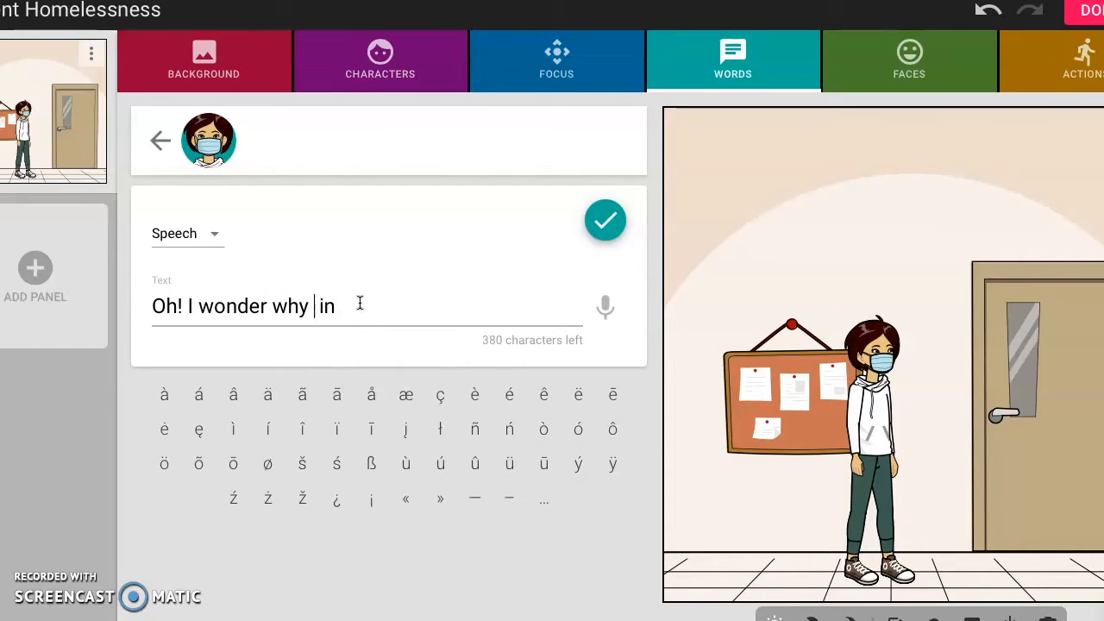
Replace the trailing "in" with "always never has a pencil?" and show the words as a Thought bubble.
click(389, 306)
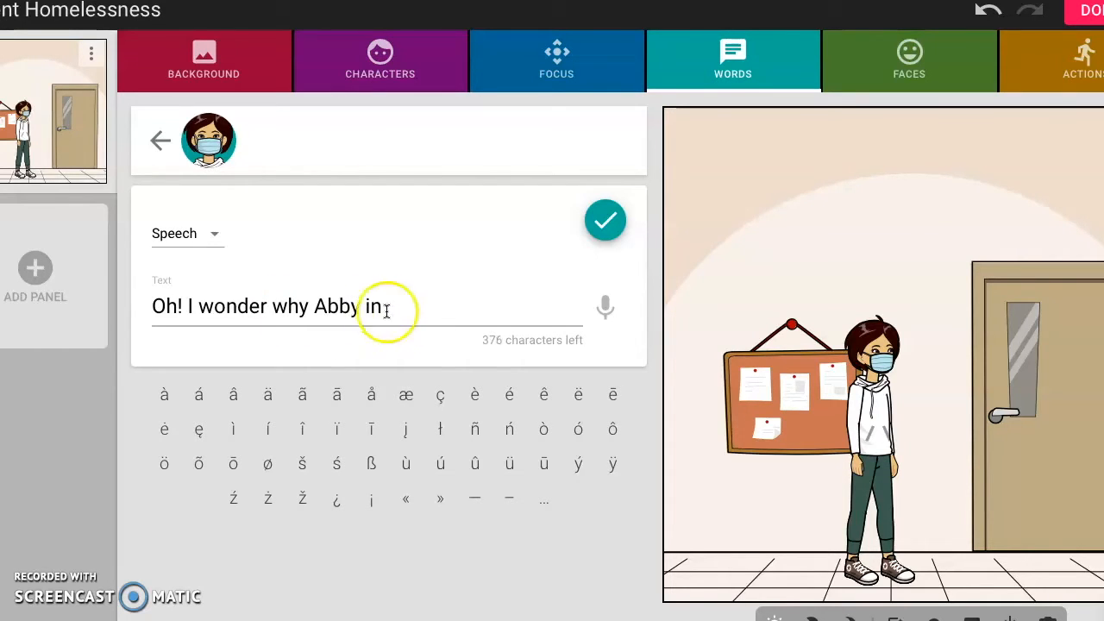
key(BackSpace)
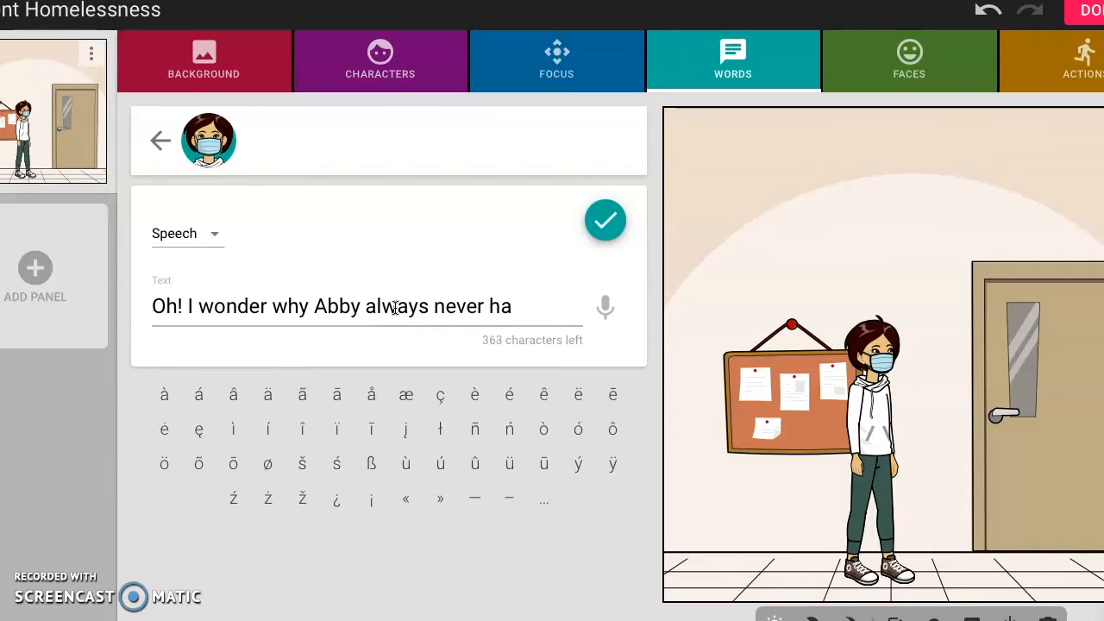
text(nc)
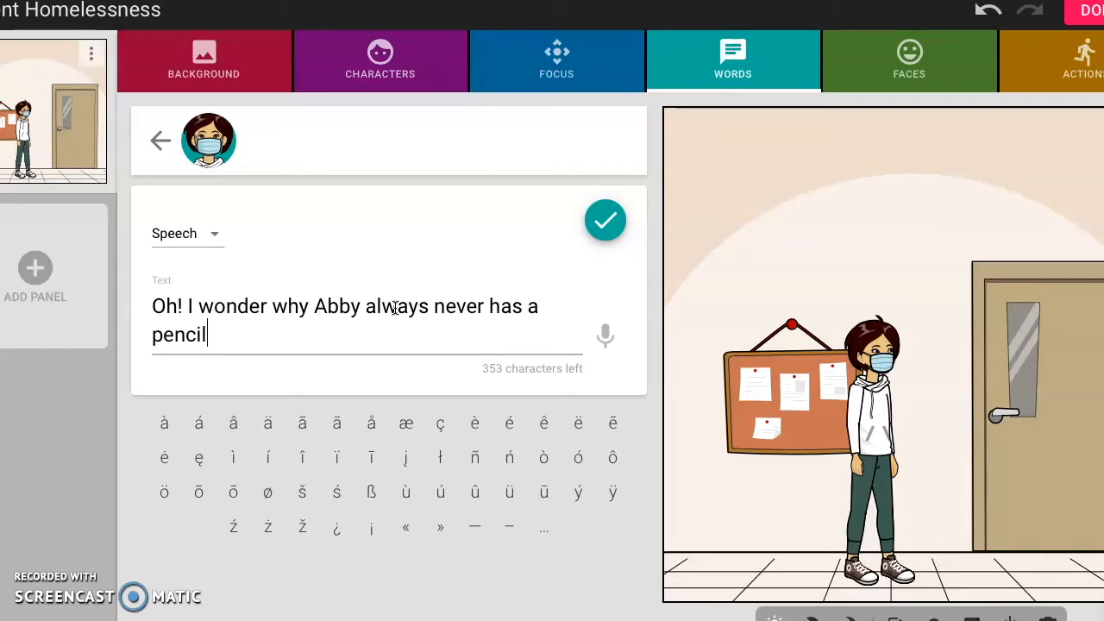
text(il?)
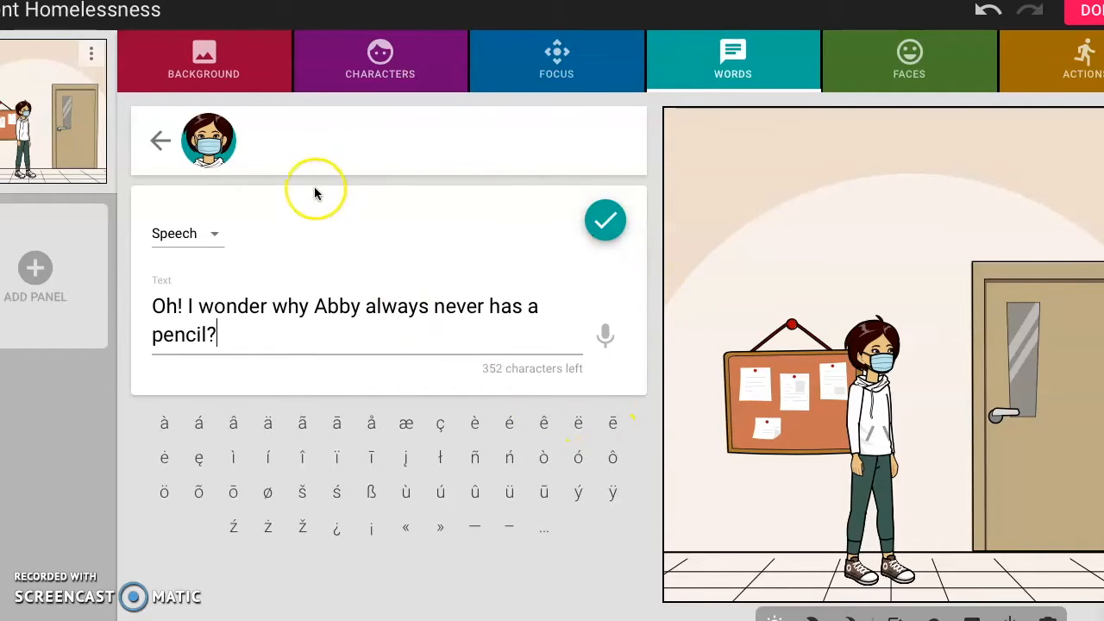
click(207, 234)
click(207, 272)
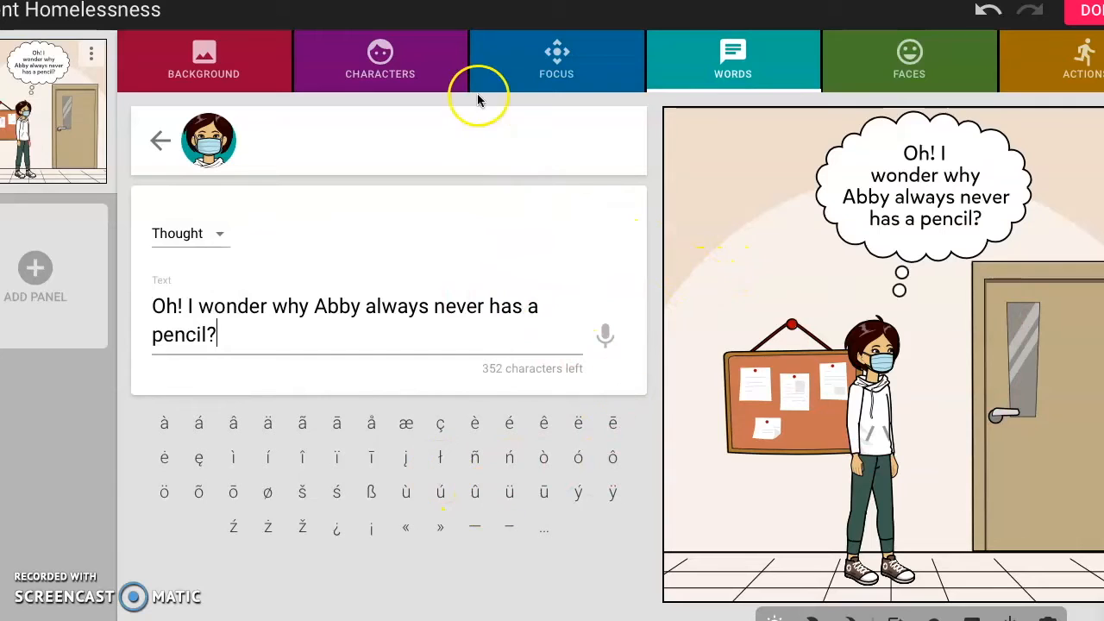
Filter the expressions by concerned and thinking, and give the masked student the wide-eyed face with the small, off-centre mouth.
click(909, 56)
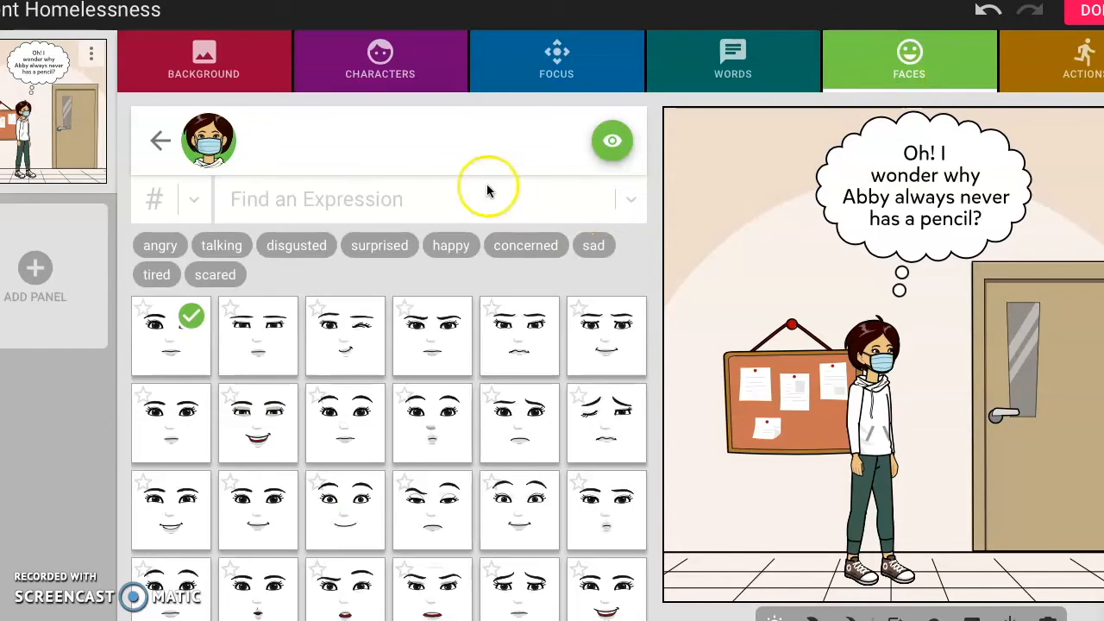
click(553, 248)
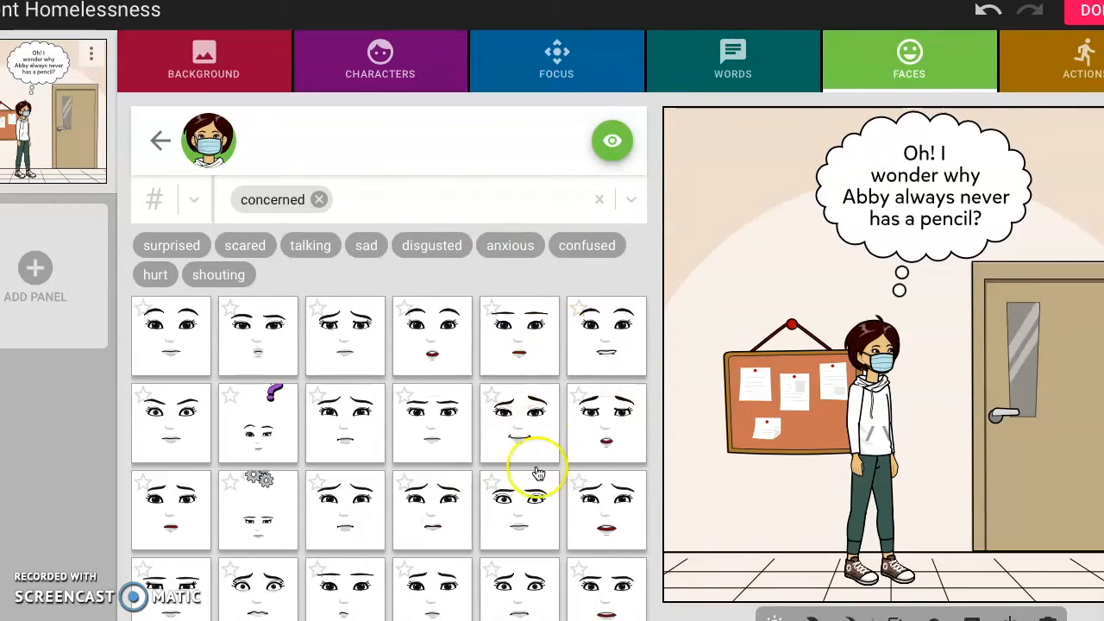
click(358, 421)
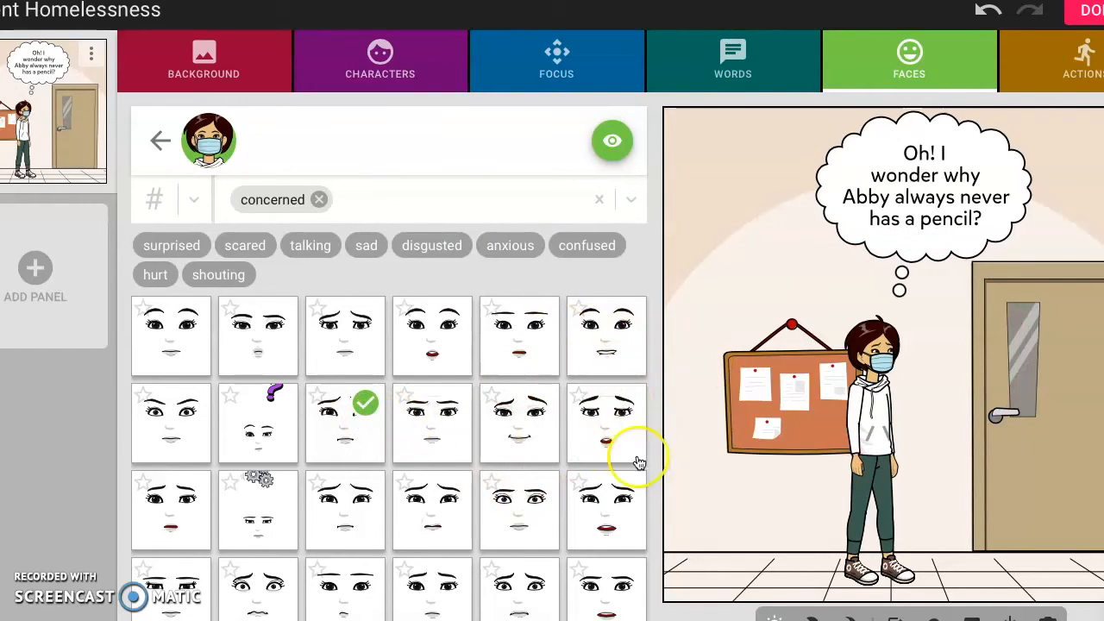
click(429, 194)
click(416, 209)
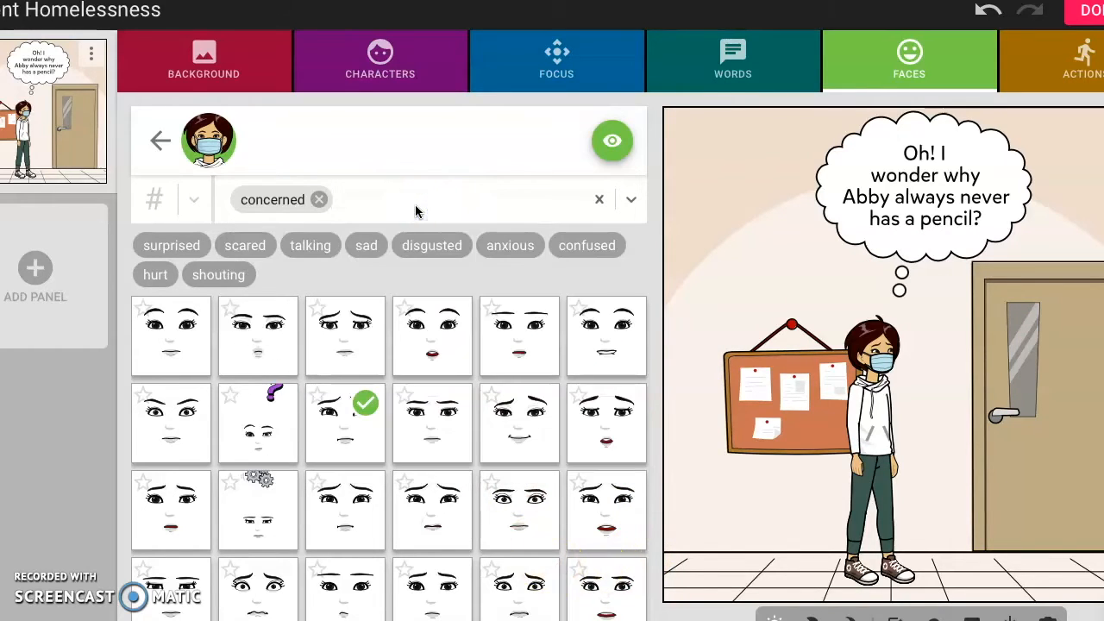
text(thinkin)
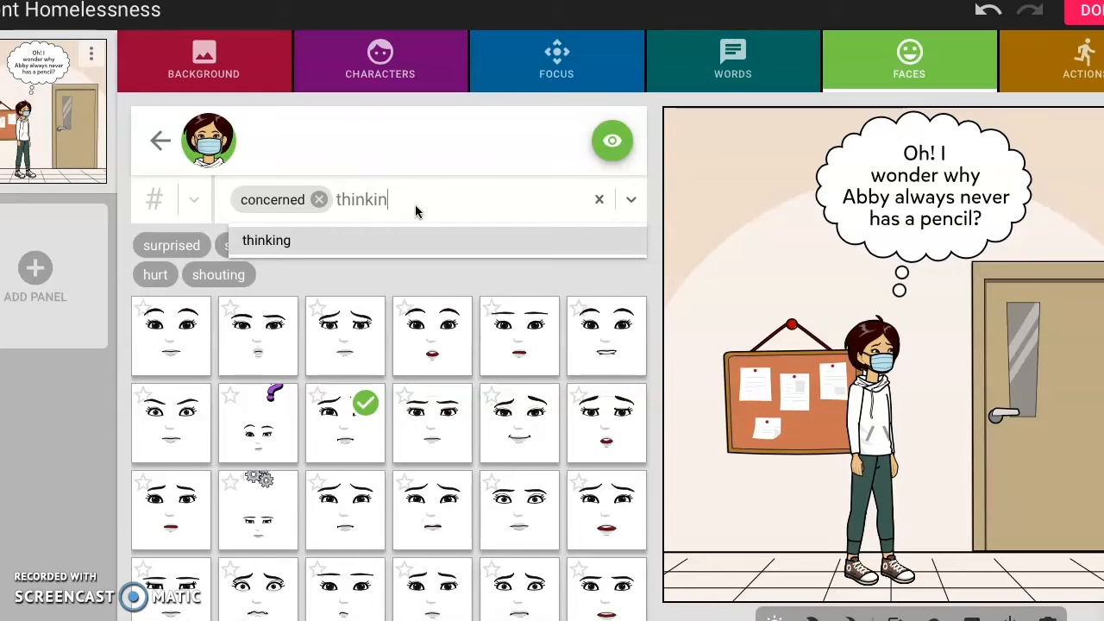
key(Return)
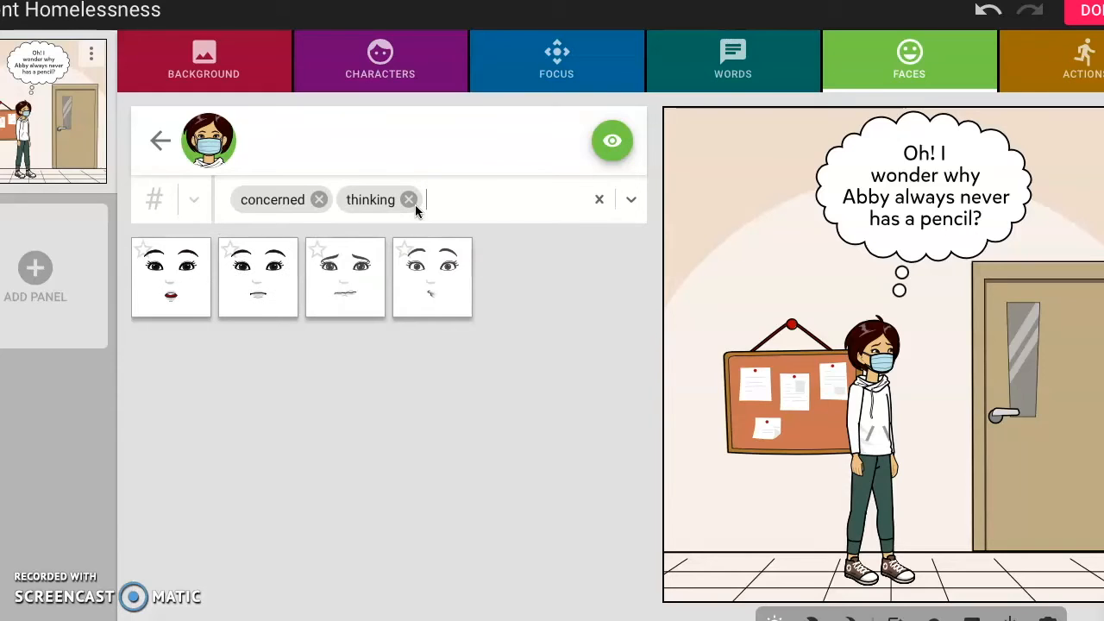
click(431, 292)
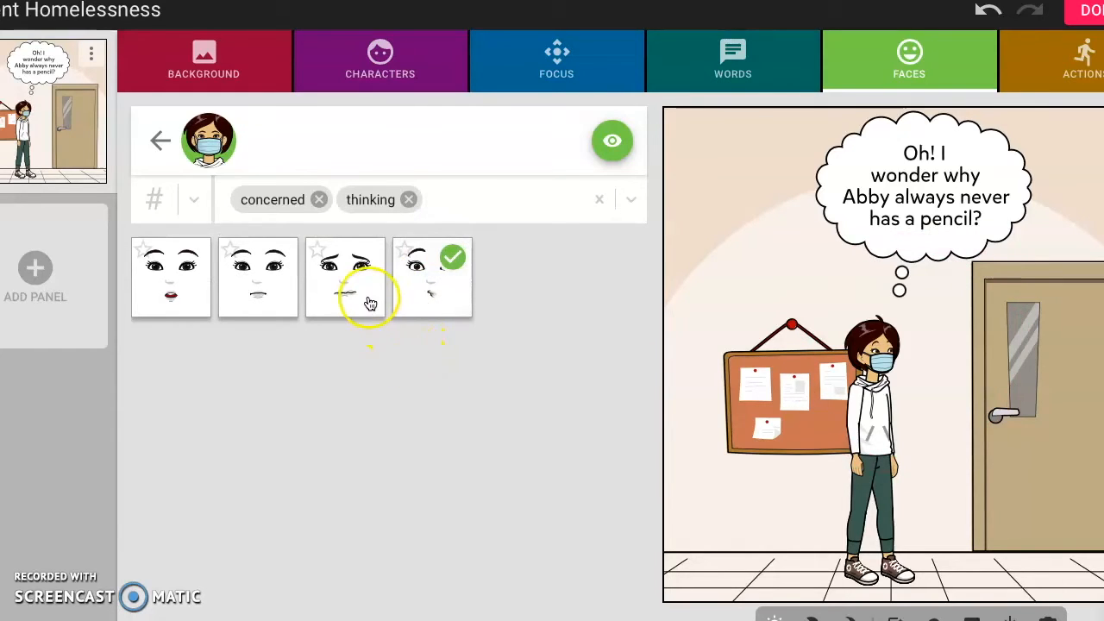
click(244, 276)
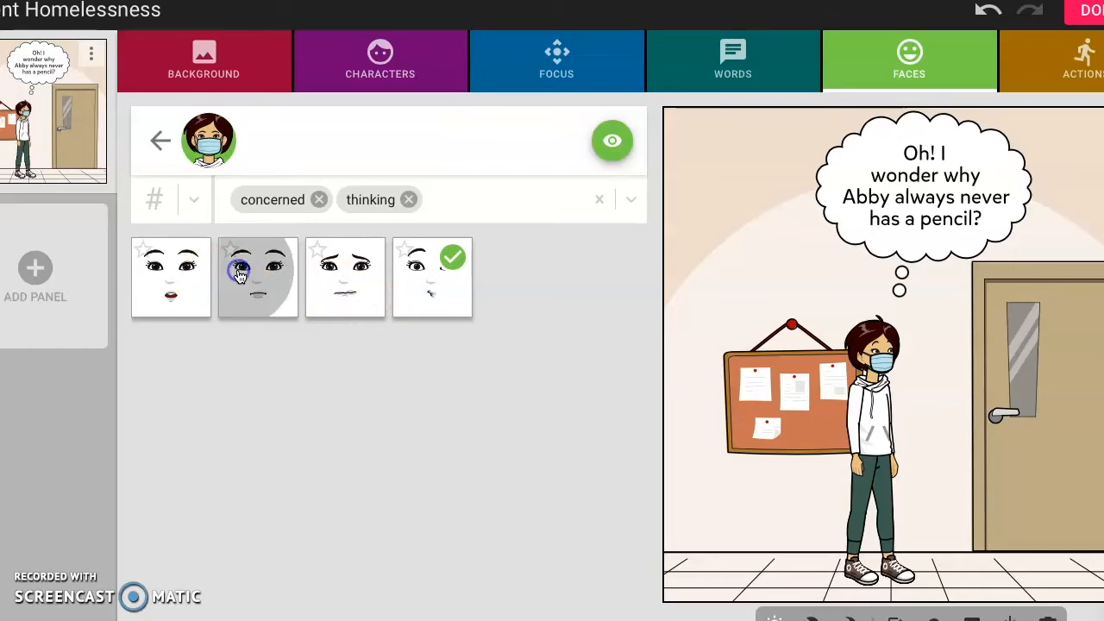
click(430, 312)
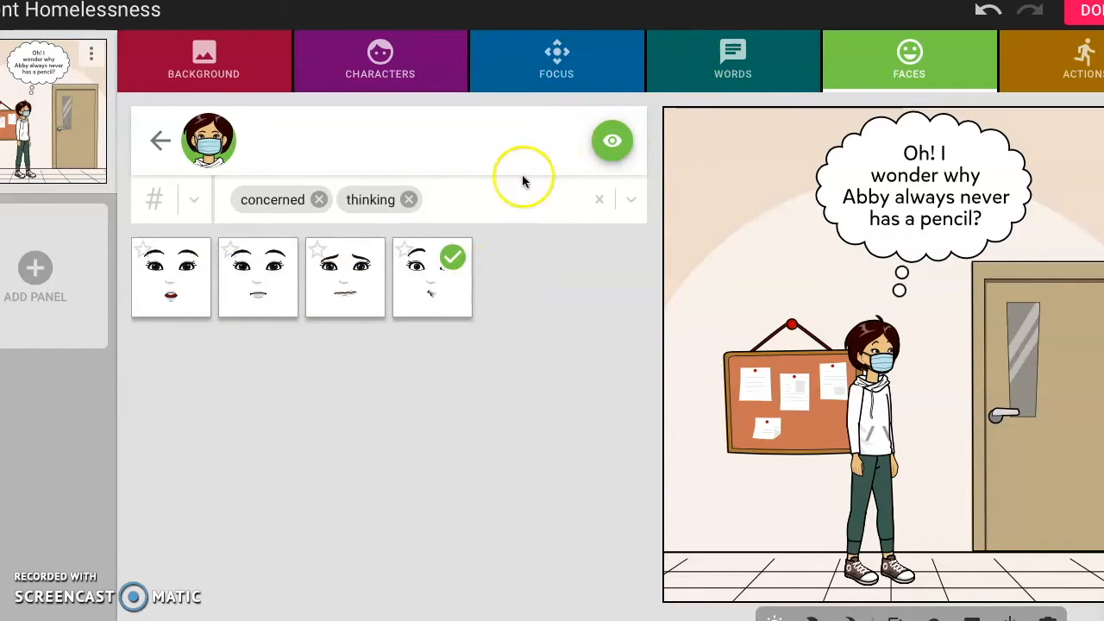
Find the thinking actions and give the student the pose with one arm folded and a hand on the chin.
click(1089, 69)
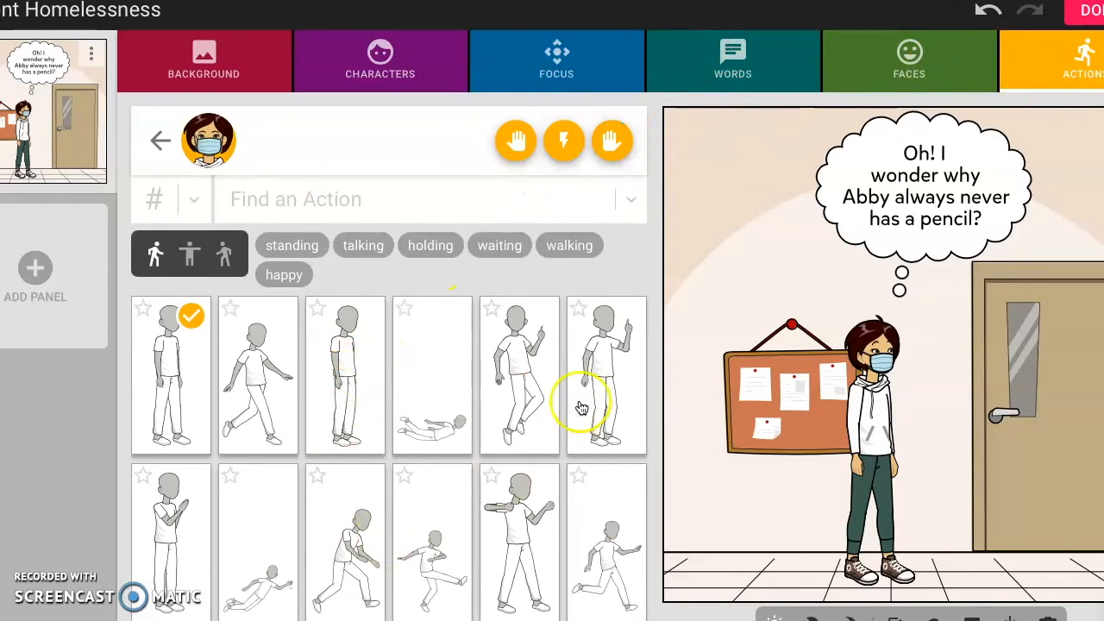
click(402, 204)
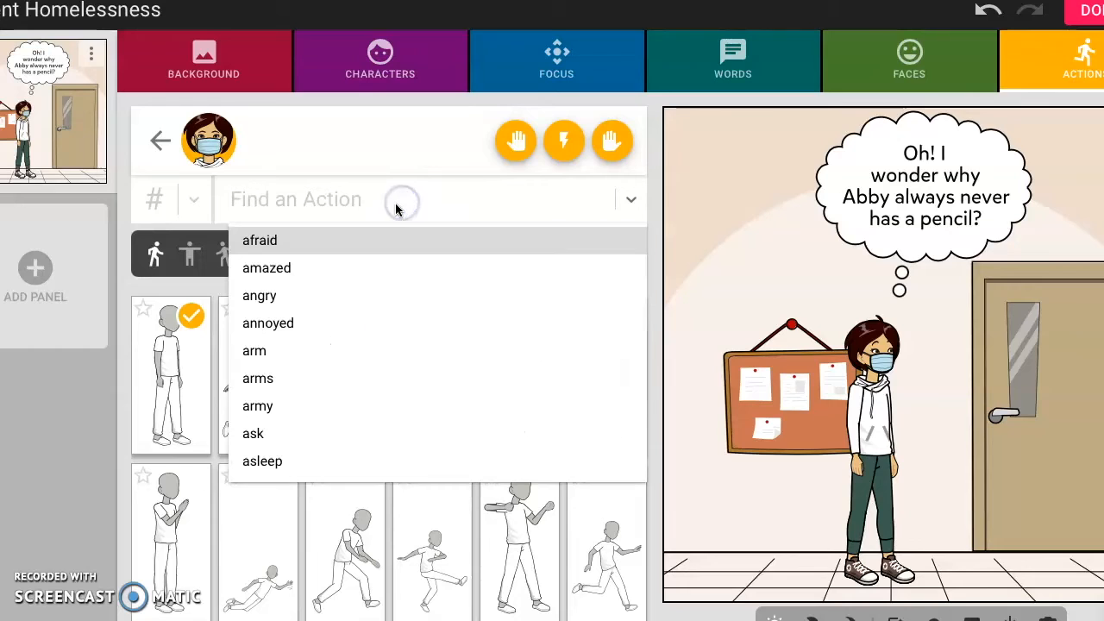
text(think)
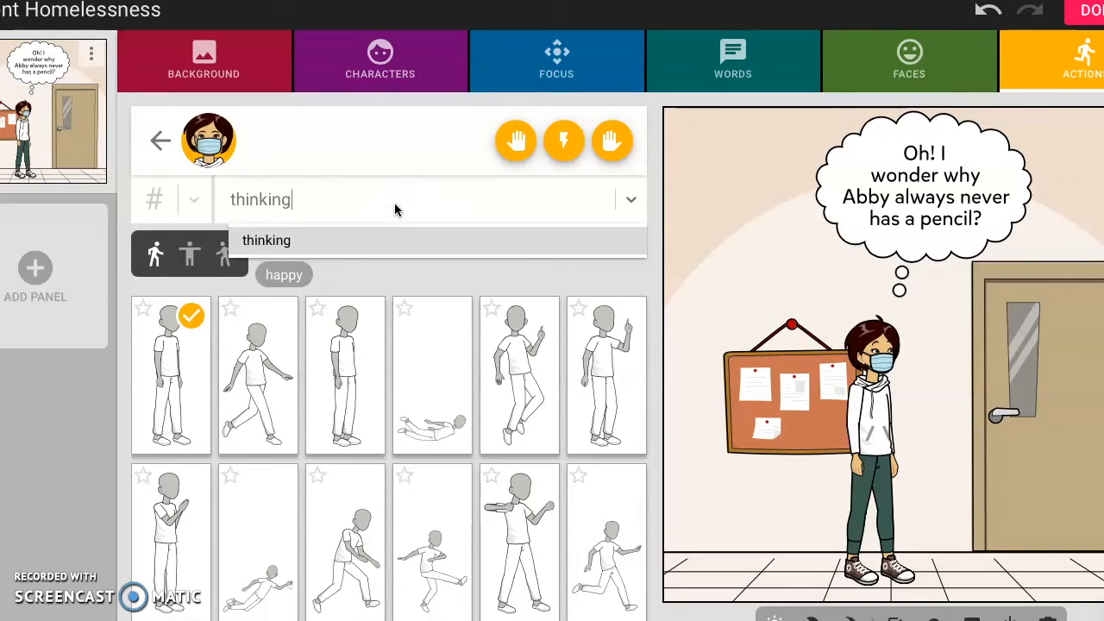
text(ing)
key(Return)
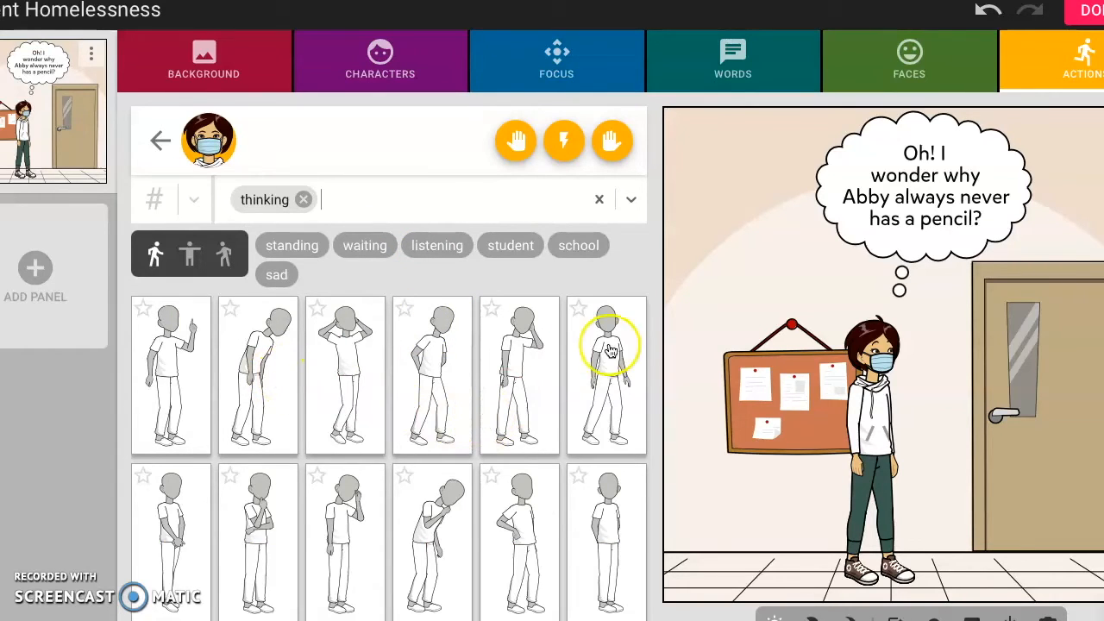
click(449, 509)
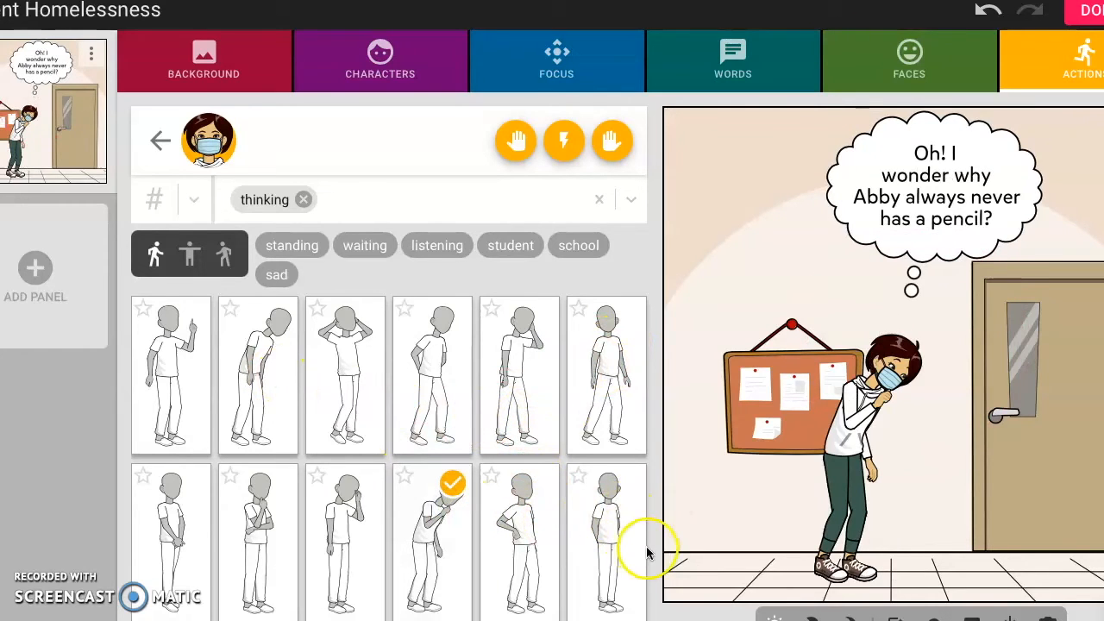
click(252, 480)
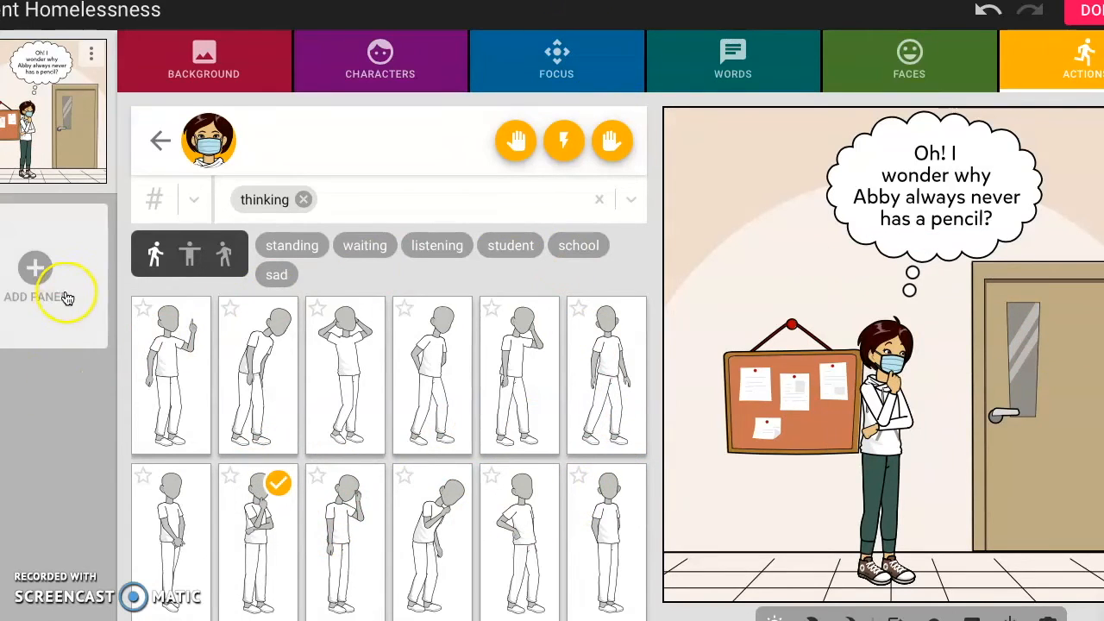
Add a second panel and filter its character library by student.
click(68, 265)
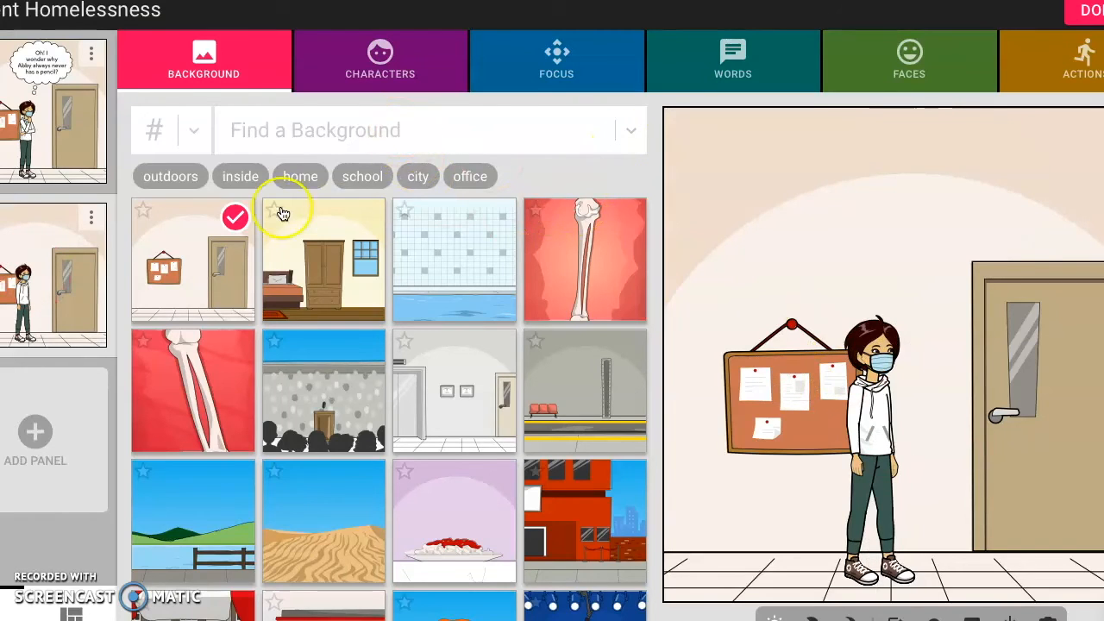
click(373, 60)
click(410, 216)
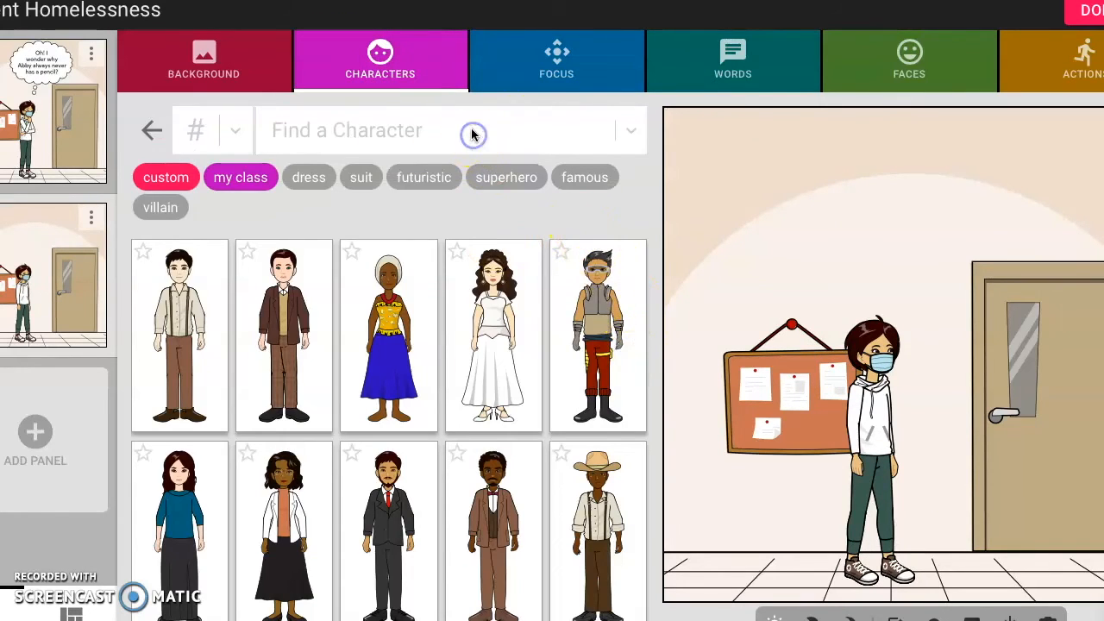
click(466, 129)
text(student)
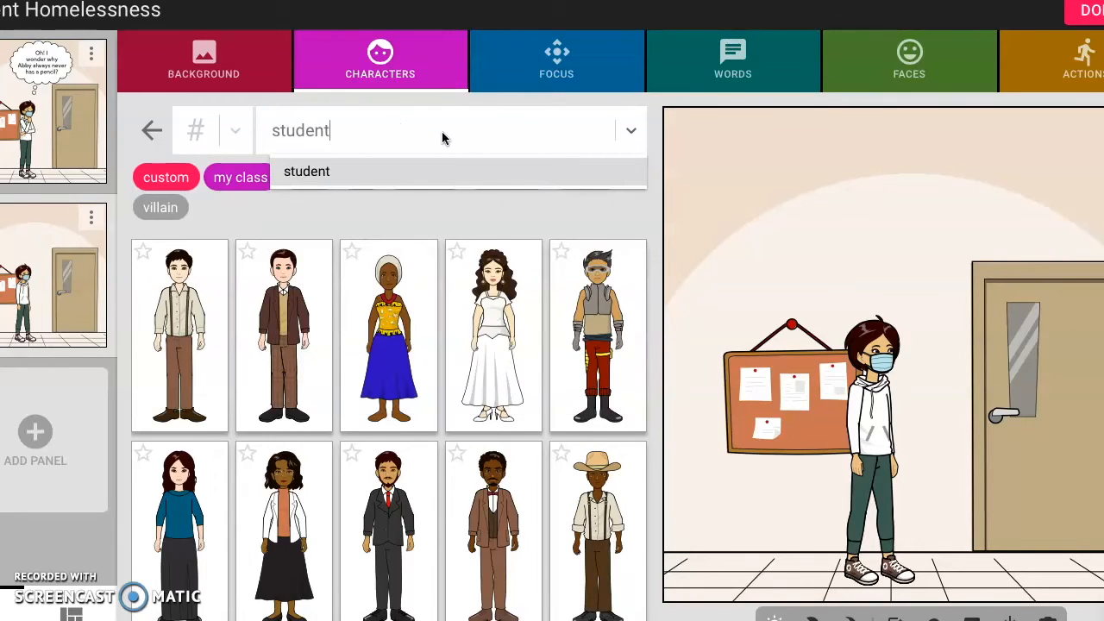
key(Return)
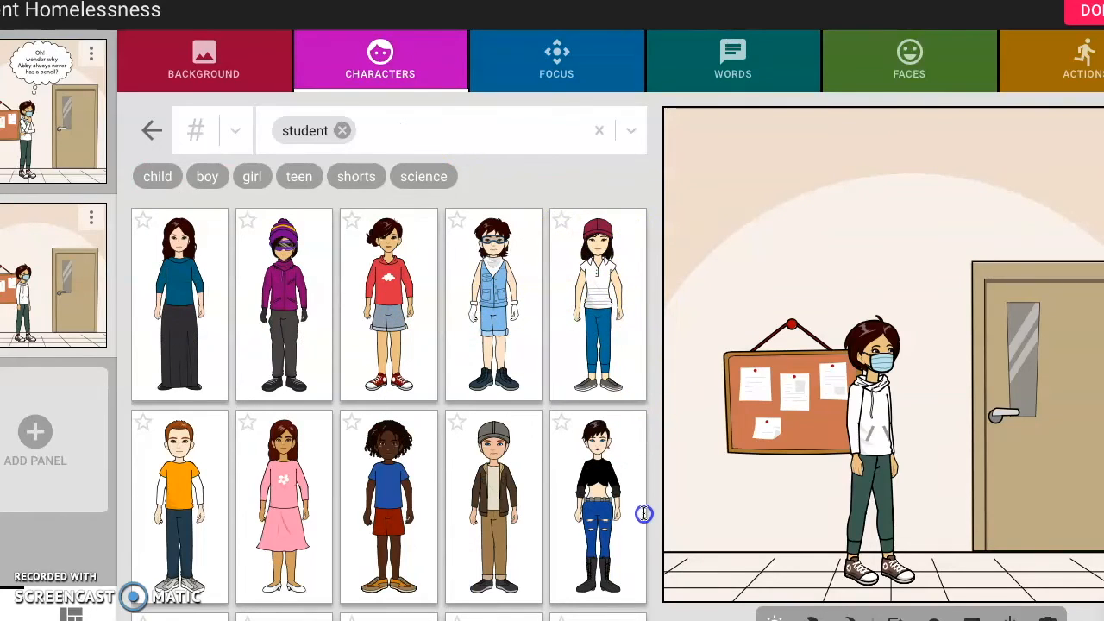
Add the long-haired student with the black mask, brown jacket and black skirt to the second panel.
drag(628, 618, 650, 598)
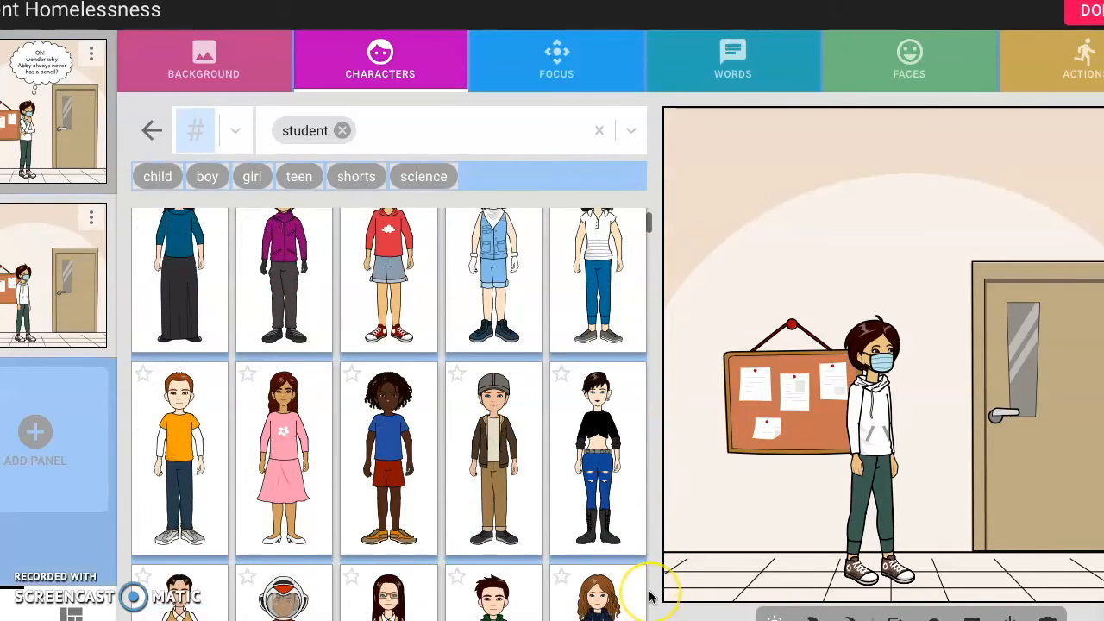
scroll(650, 597, down, 4)
scroll(650, 597, down, 3)
scroll(650, 597, down, 3)
scroll(649, 598, down, 4)
scroll(650, 597, up, 3)
scroll(650, 597, up, 6)
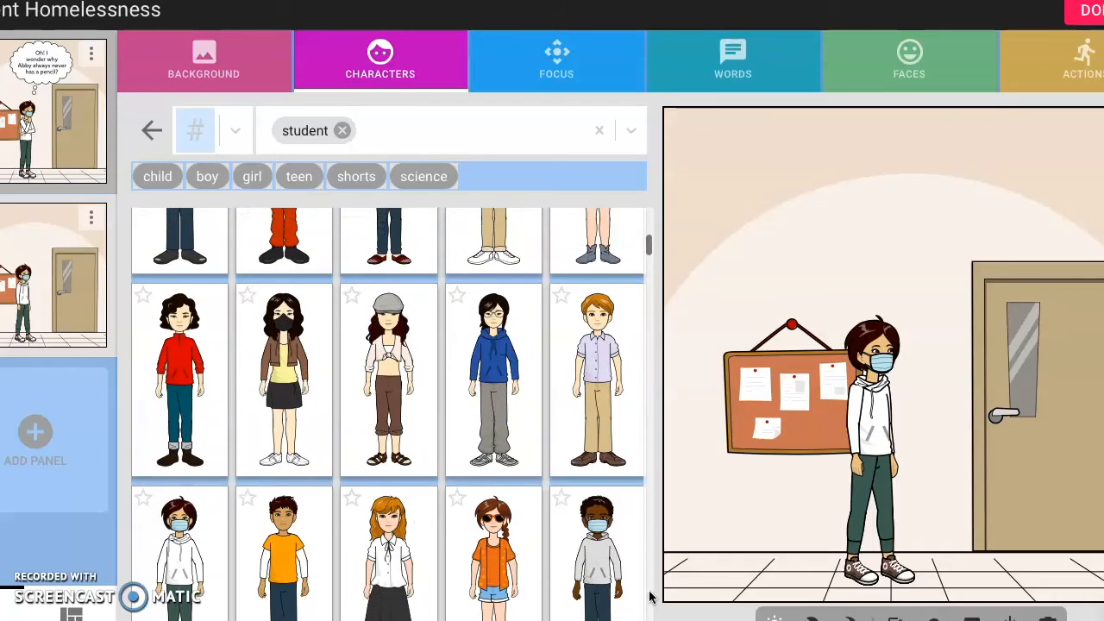
scroll(650, 598, up, 2)
click(280, 565)
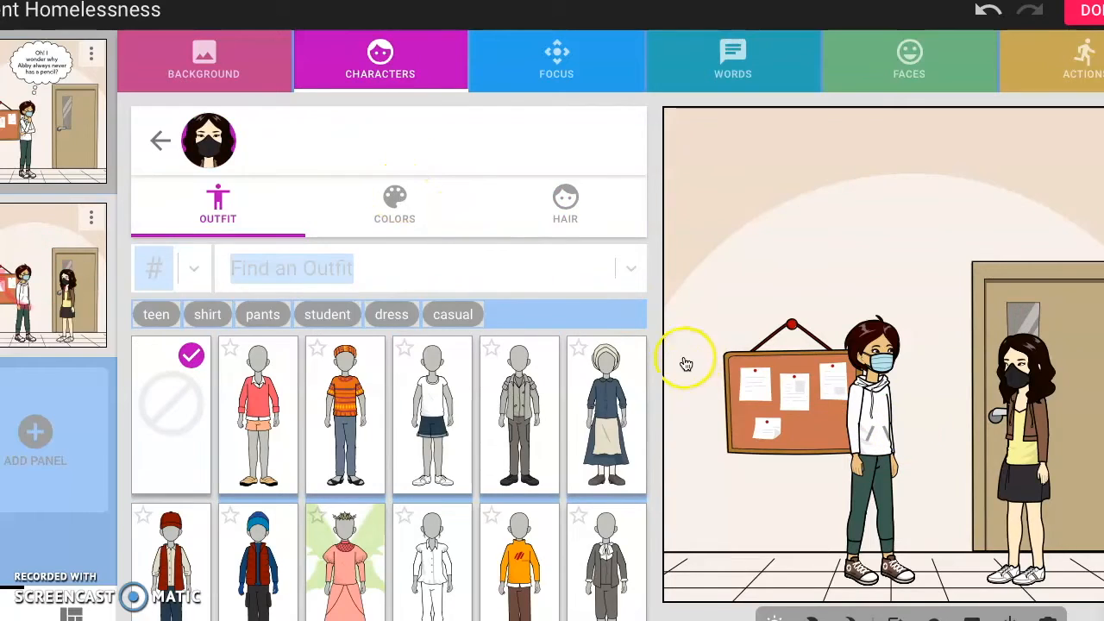
Change the black-masked student's outfit to the orange sweater with brown pants.
click(649, 393)
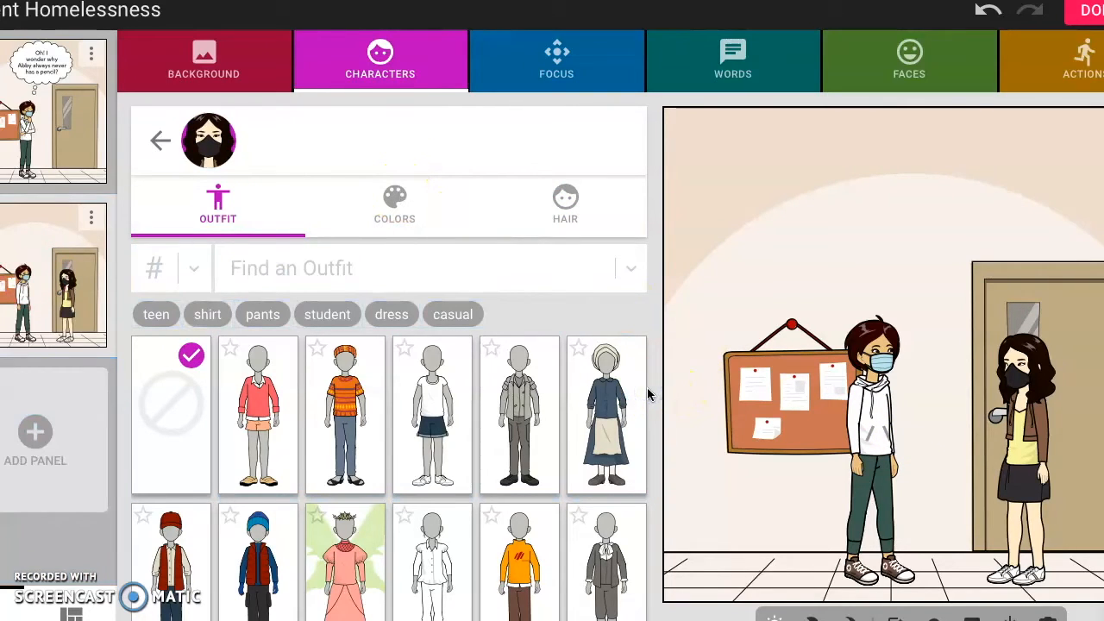
scroll(649, 394, down, 3)
click(614, 427)
click(524, 444)
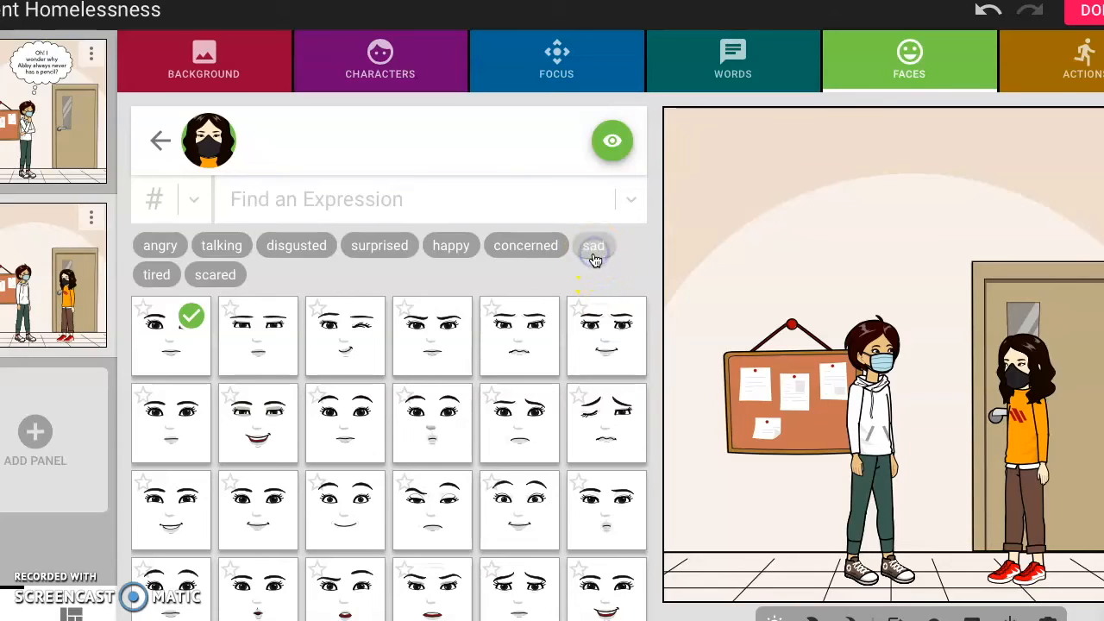
Filter the expressions by sad, try several faces and give the black-masked student the one with worried, slanted brows.
click(595, 249)
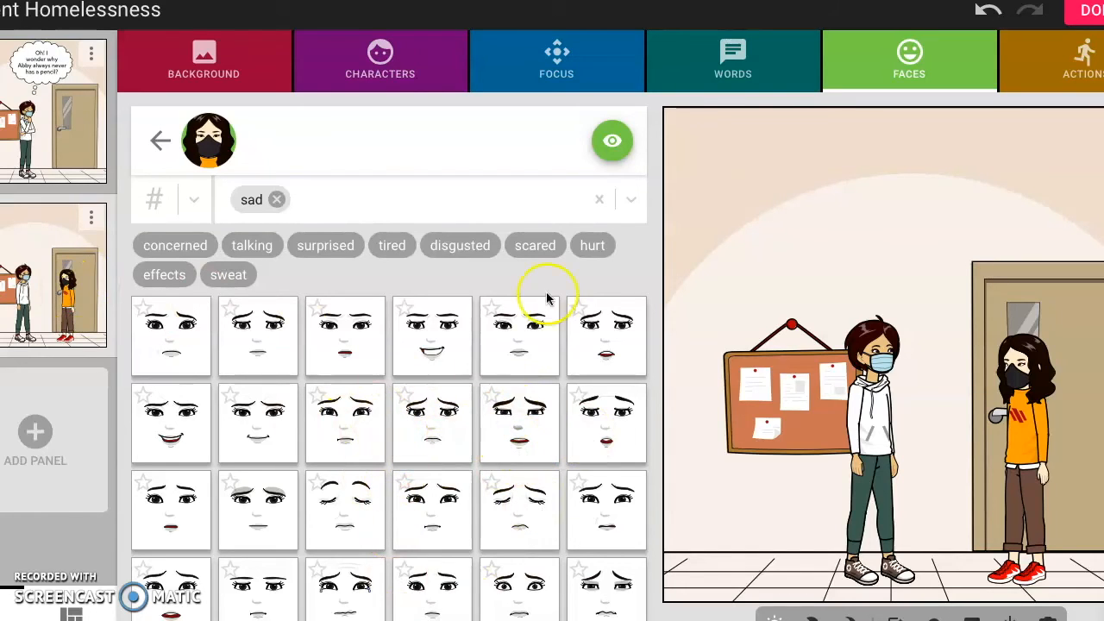
click(360, 507)
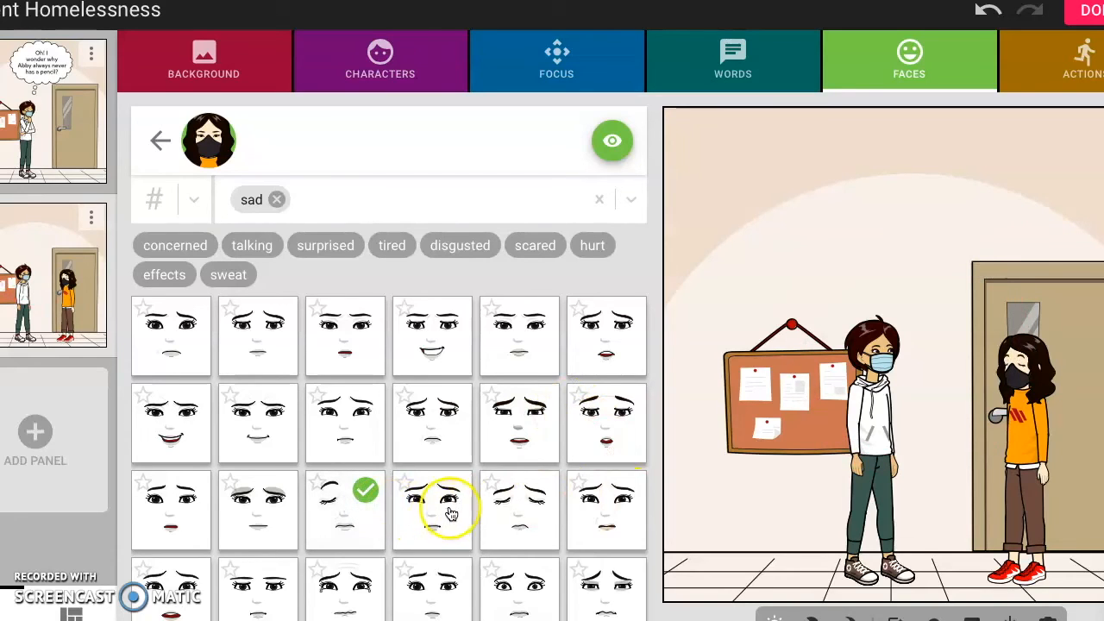
click(532, 518)
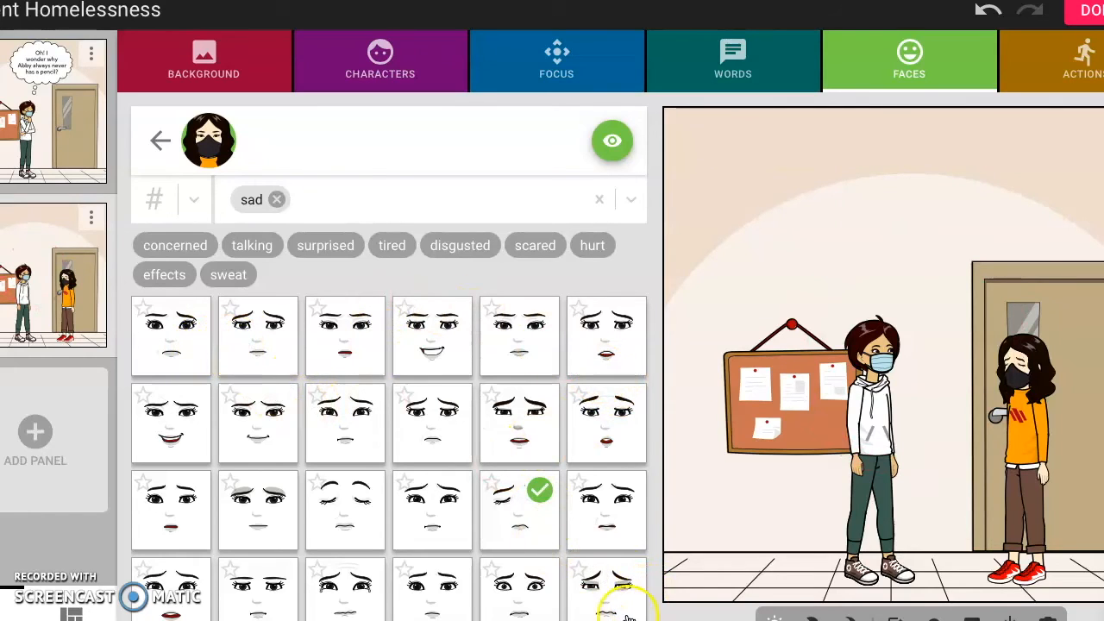
click(617, 577)
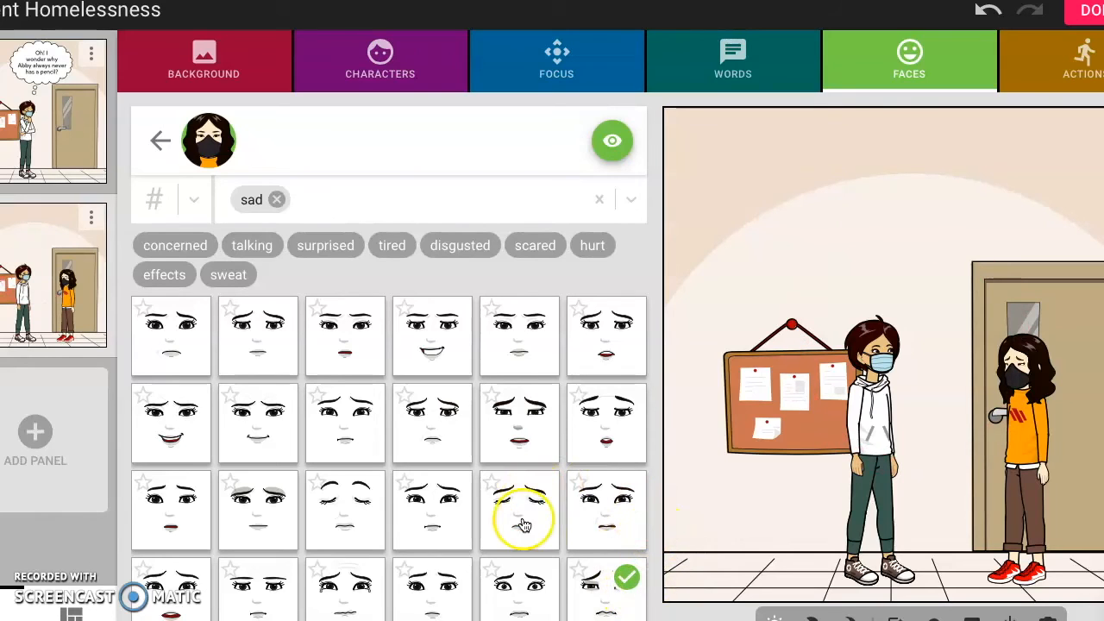
click(356, 592)
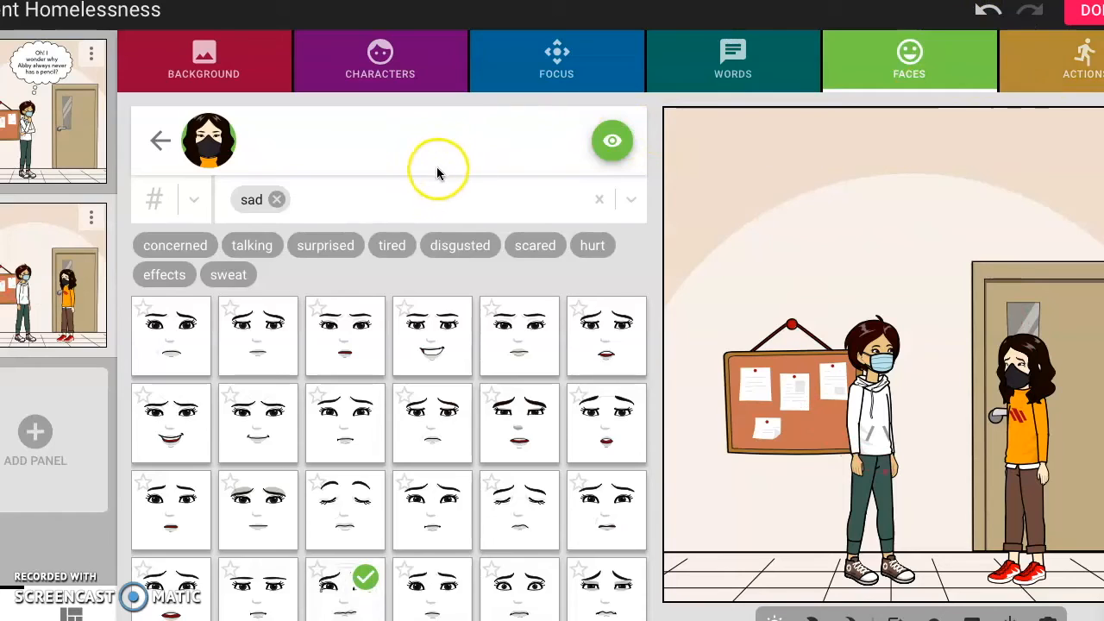
Find the sad actions and give the black-masked student the standing pose with one hand raised to the head.
click(340, 205)
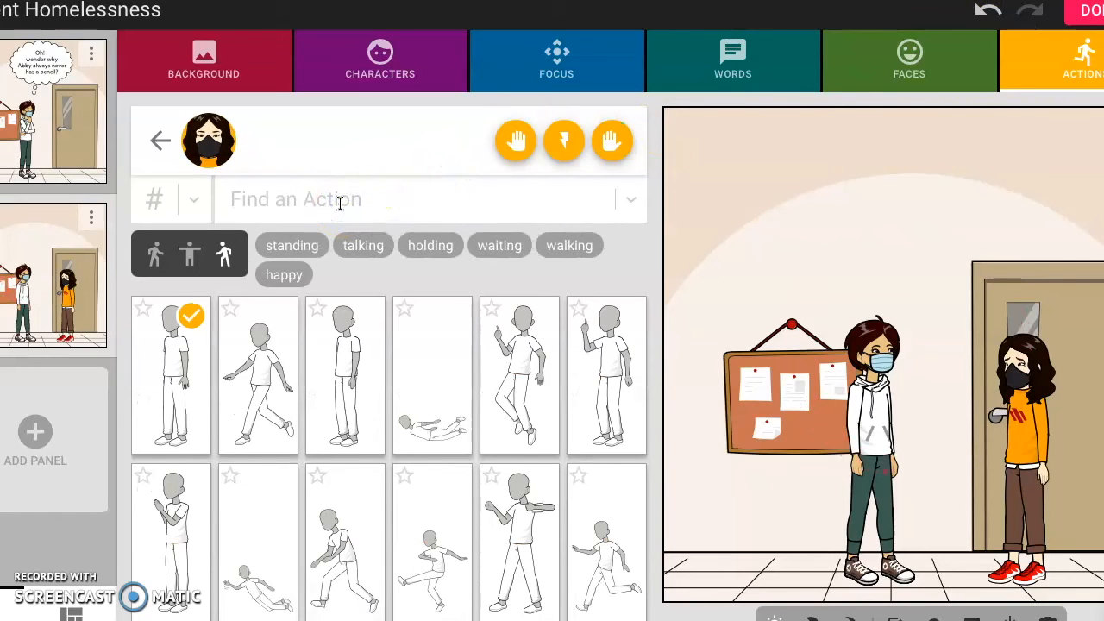
text(sad)
key(Return)
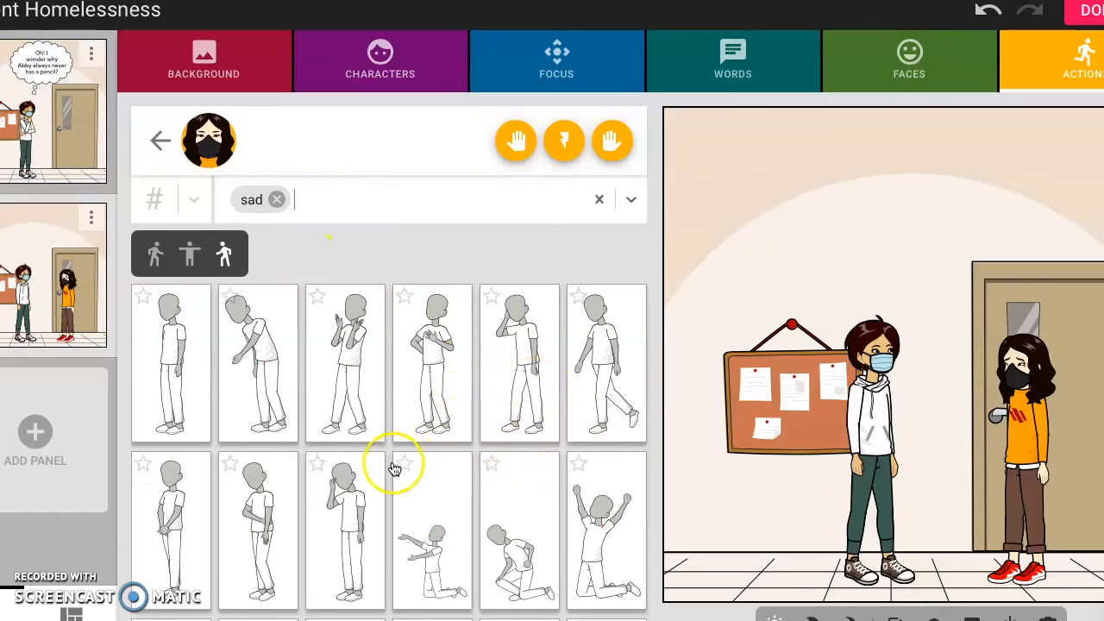
click(347, 485)
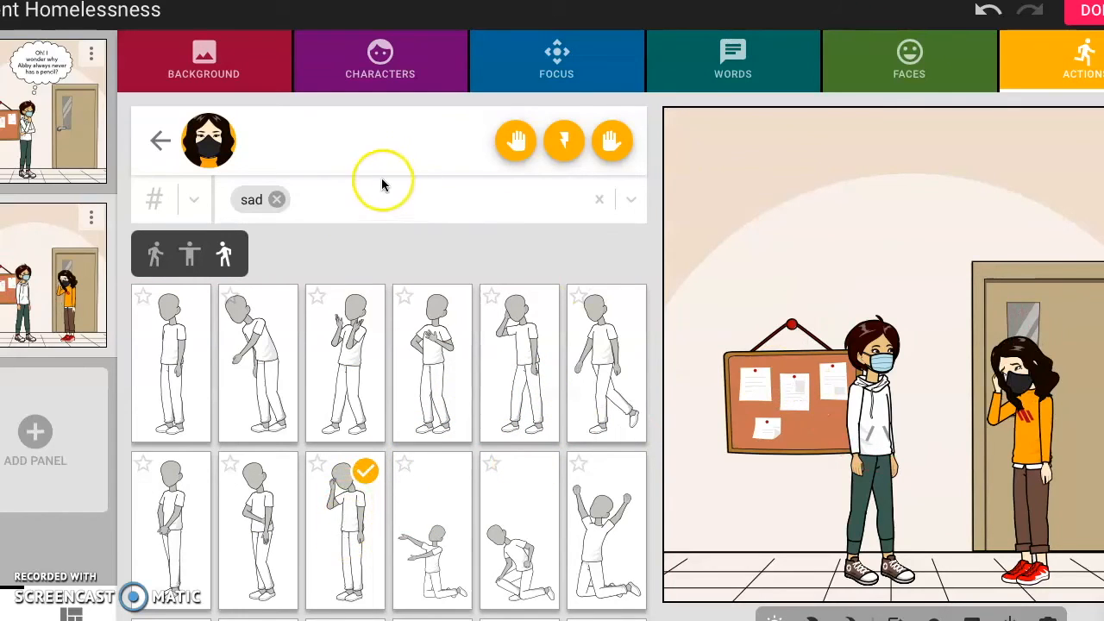
Apply focus layout F to the second panel for a closer view of both students.
click(877, 354)
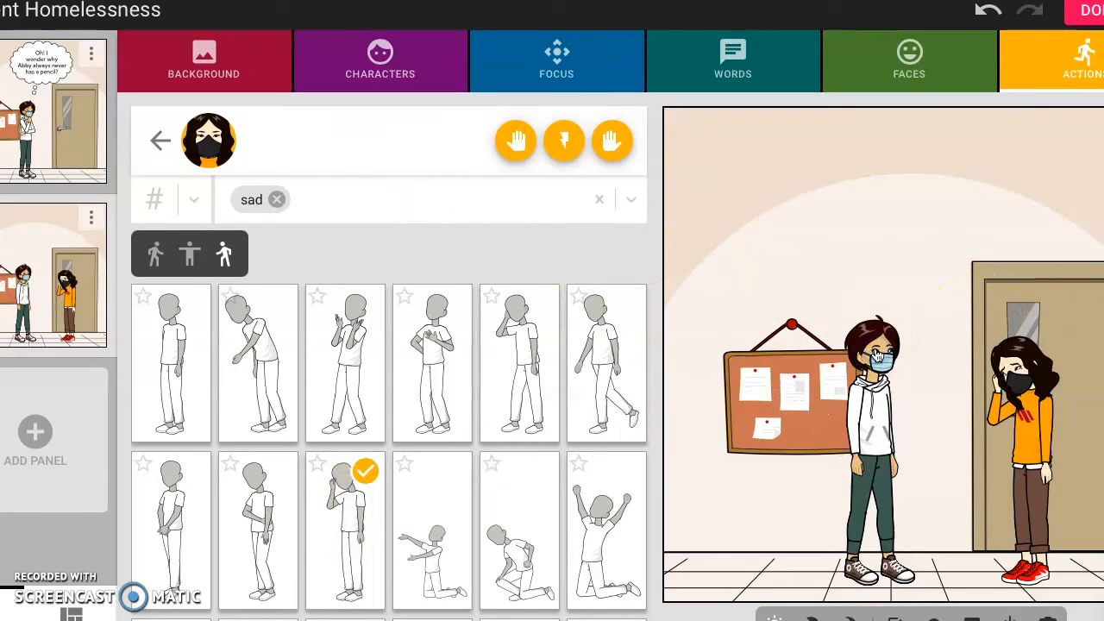
click(436, 75)
click(591, 63)
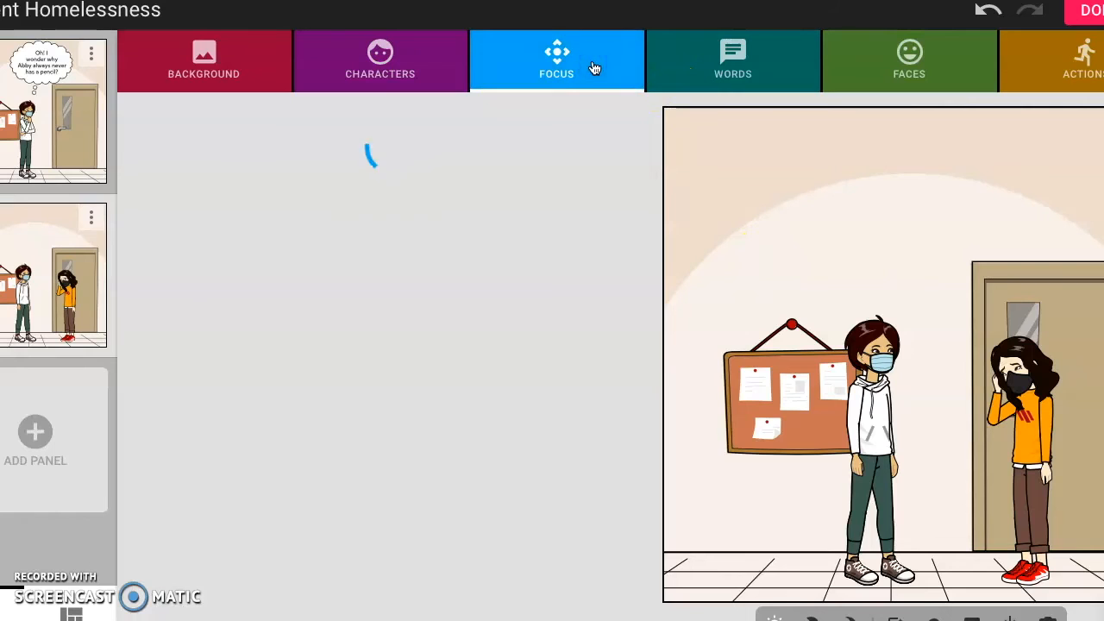
click(353, 290)
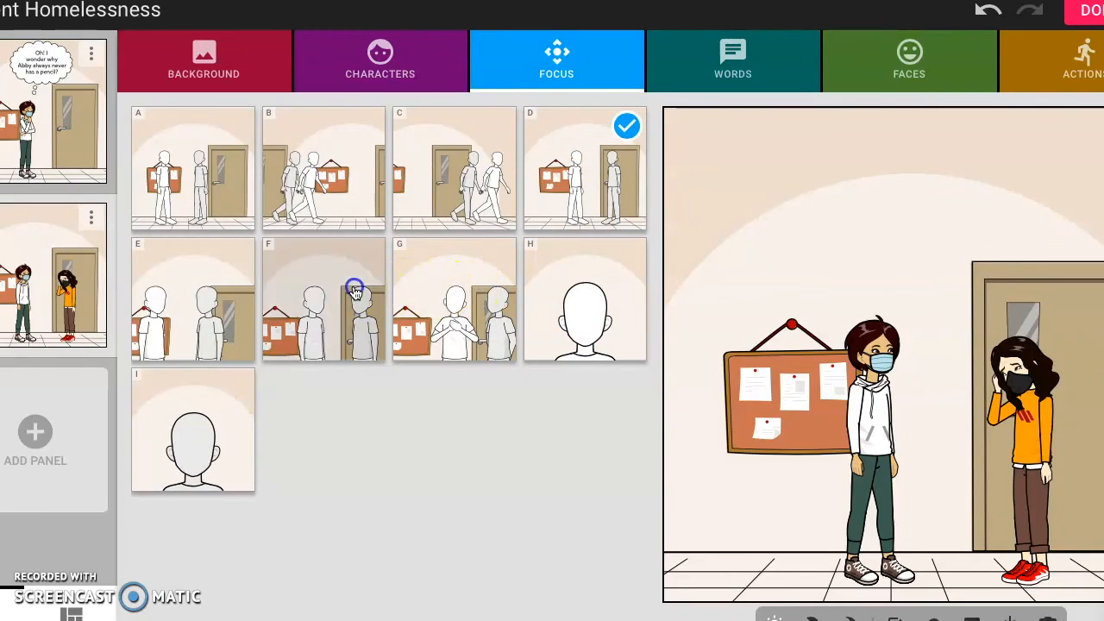